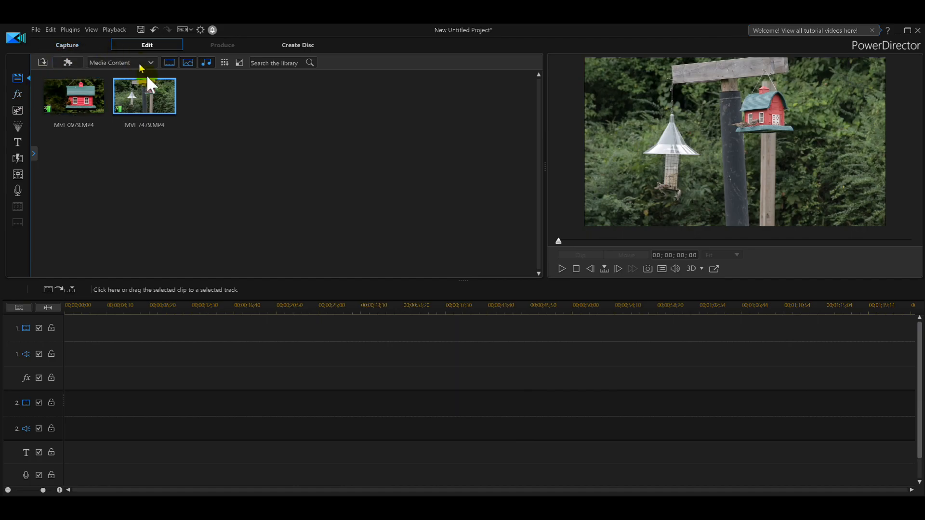
Step: Look at the project's import options for media files and close them without importing anything
mouse_move(77, 97)
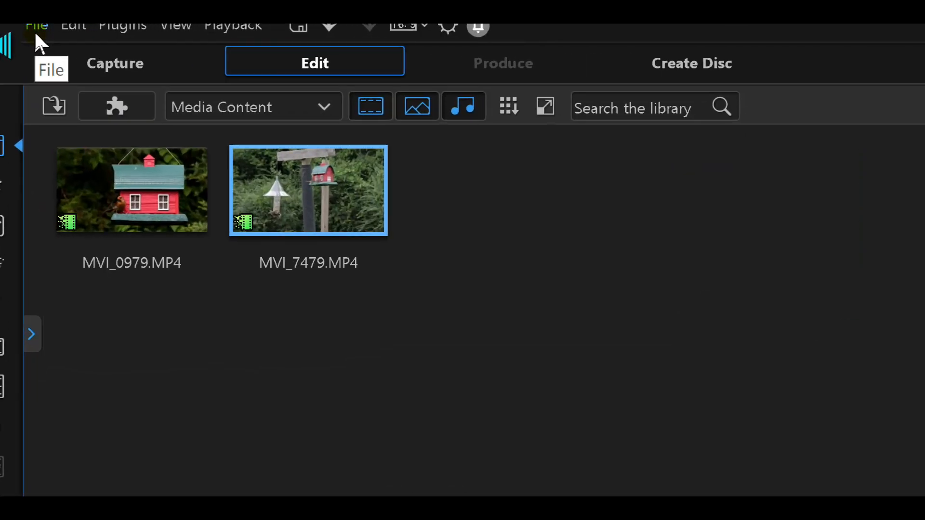
left_click(35, 32)
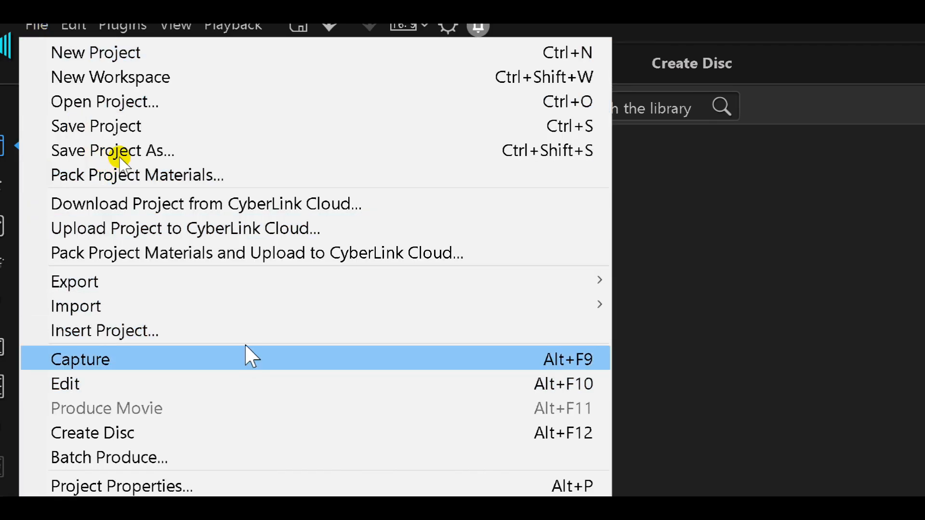
mouse_move(274, 312)
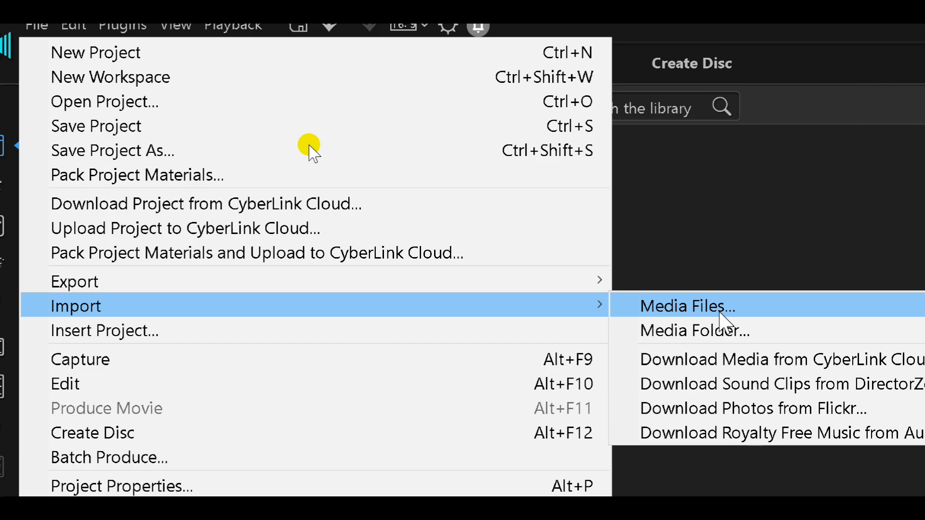
left_click(668, 194)
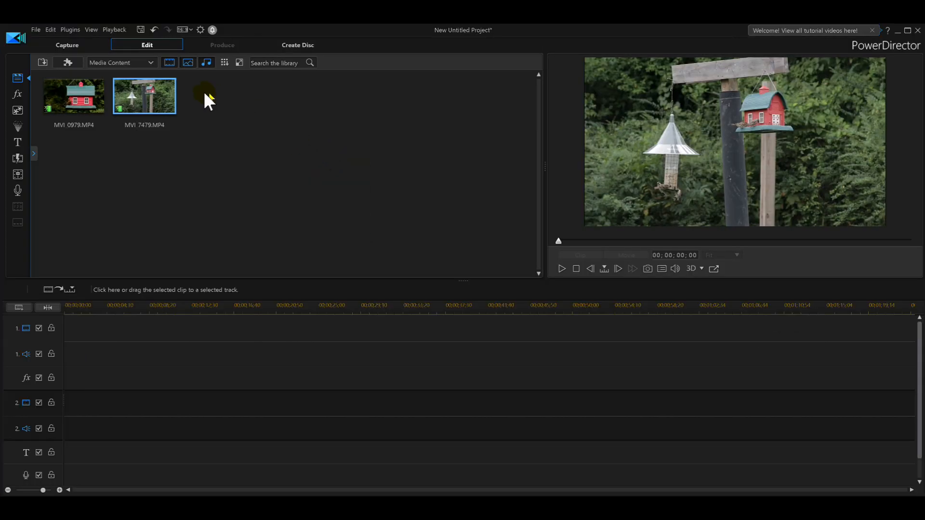
Step: Preview the library clips MVI_0979.MP4 and MVI_7479.MP4 alternately to compare their footage
left_click(72, 98)
left_click(130, 94)
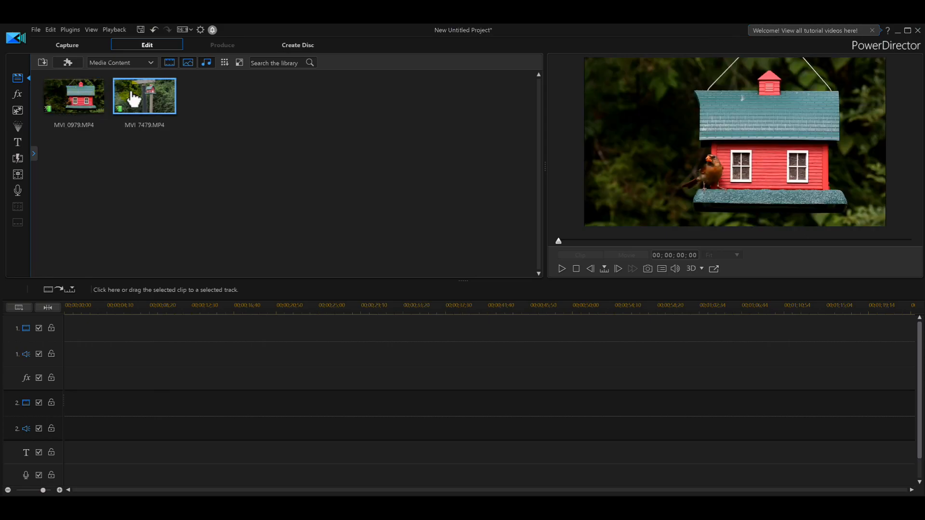
left_click(83, 95)
left_click(131, 96)
left_click(100, 106)
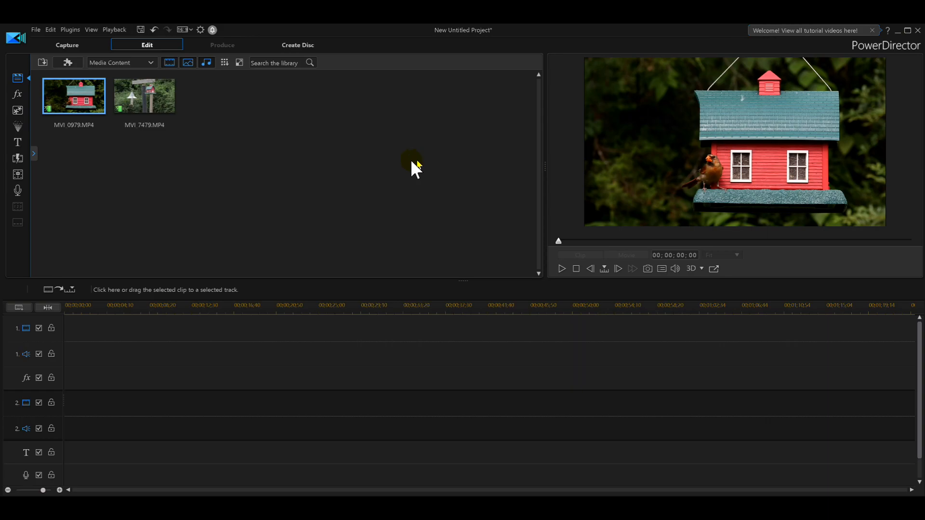
left_click(150, 112)
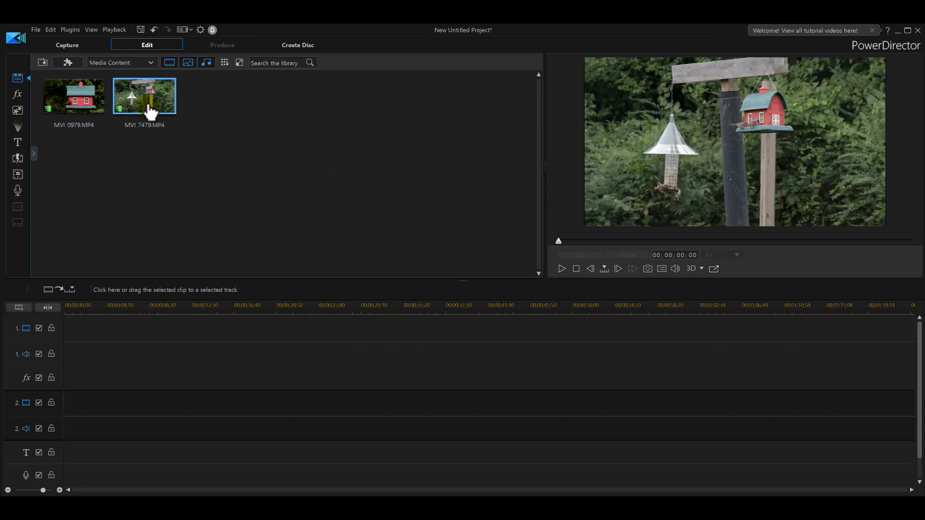
left_click(89, 110)
left_click(140, 109)
Step: Play part of MVI_0979.MP4 from the library, pause it, and switch to MVI_7479.MP4 and back
left_click(88, 111)
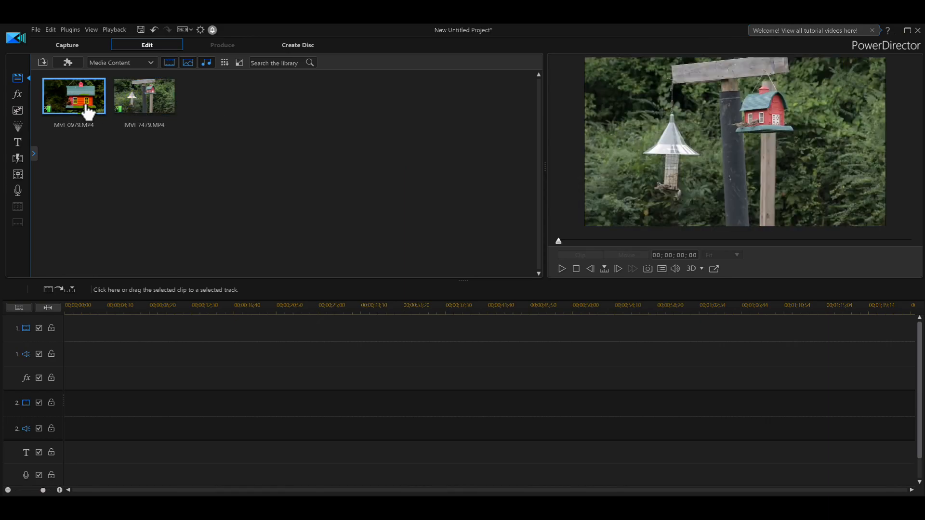
left_click(562, 269)
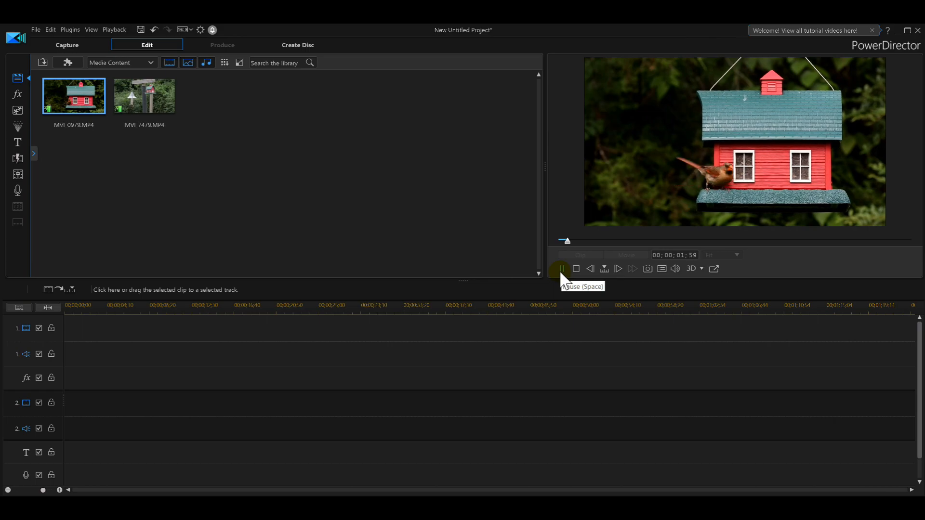
left_click(562, 269)
left_click(145, 96)
left_click(77, 103)
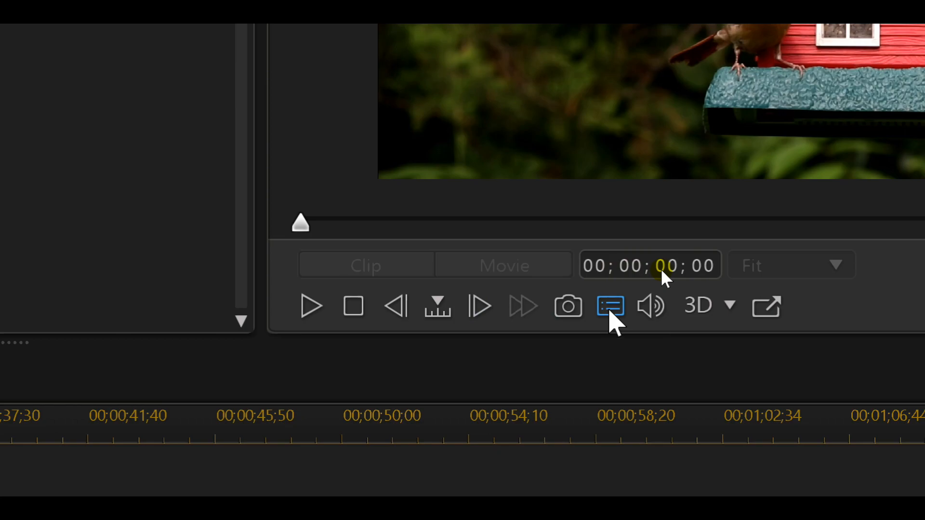
Step: Examine the preview quality resolutions and display options of the preview window without changing them
left_click(610, 312)
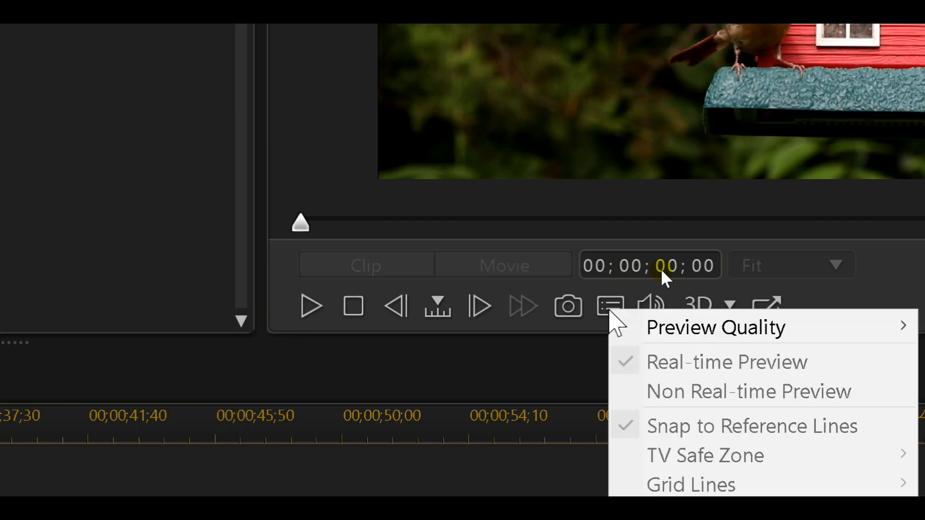
mouse_move(681, 328)
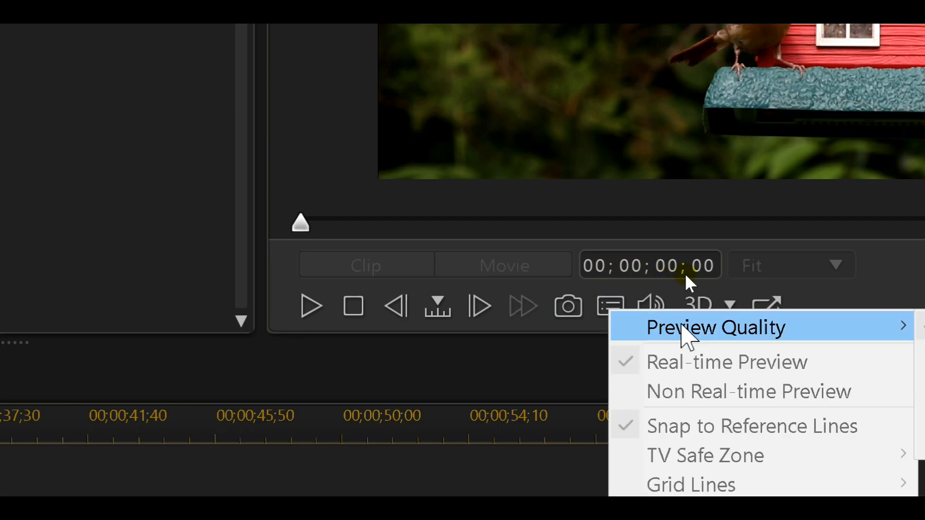
key("Escape")
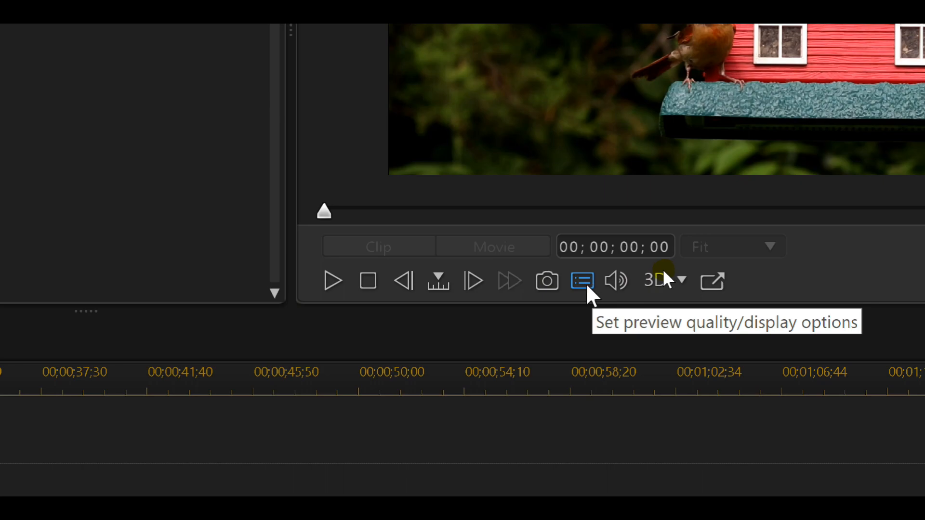
left_click(585, 287)
mouse_move(627, 306)
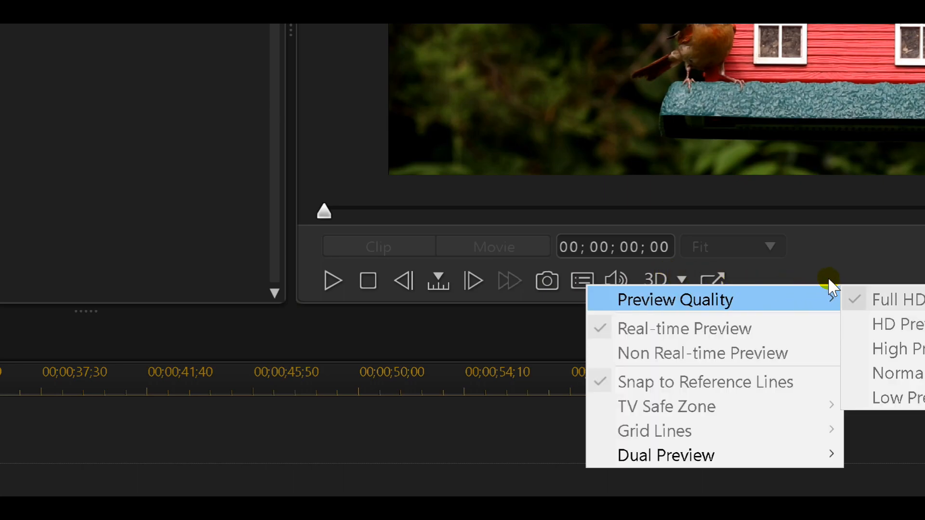
left_click(816, 275)
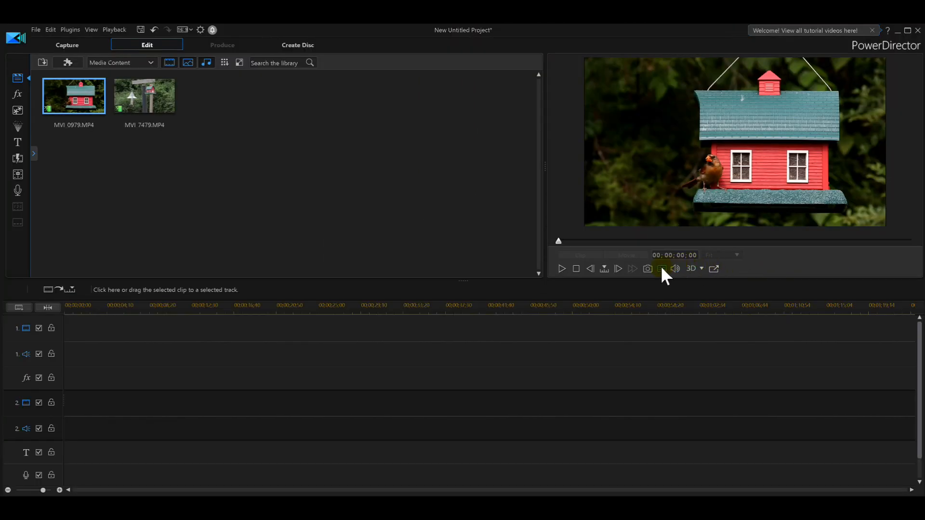
left_click(662, 268)
mouse_move(684, 273)
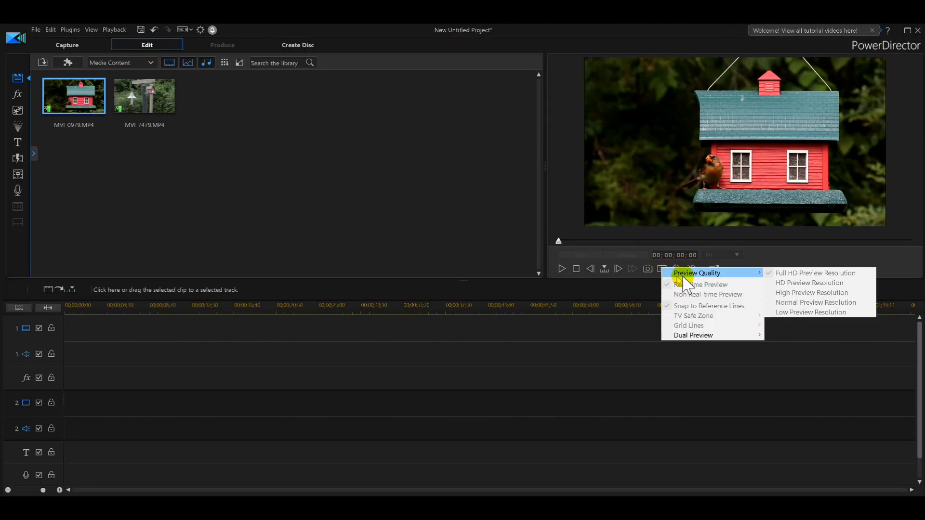
left_click(804, 277)
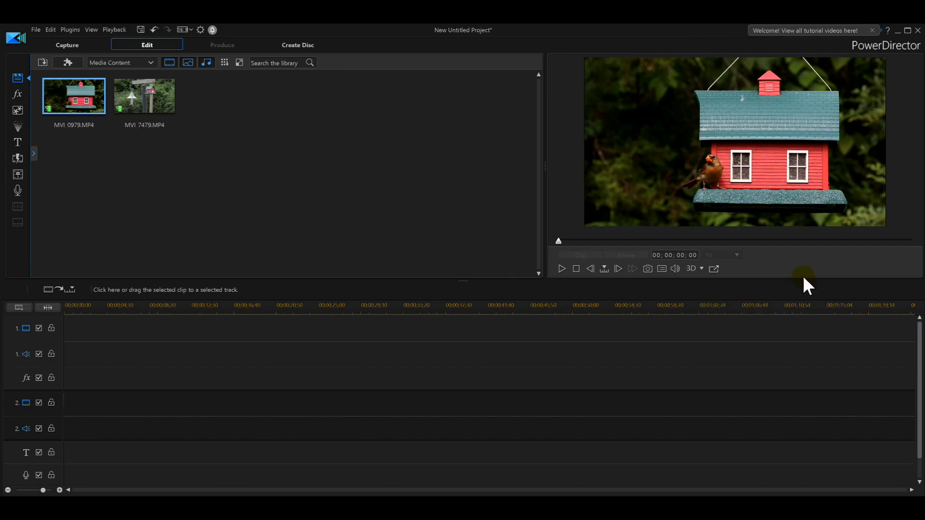
left_click(662, 268)
mouse_move(674, 275)
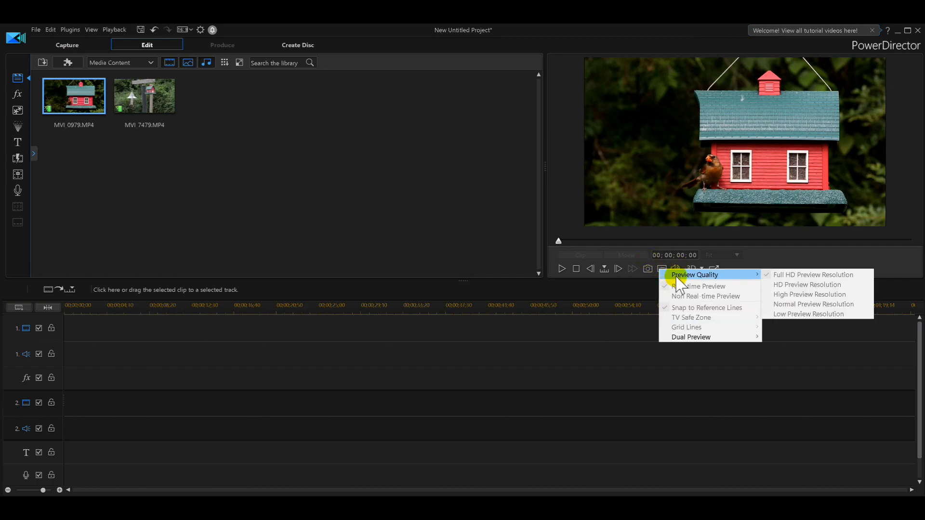
left_click(781, 285)
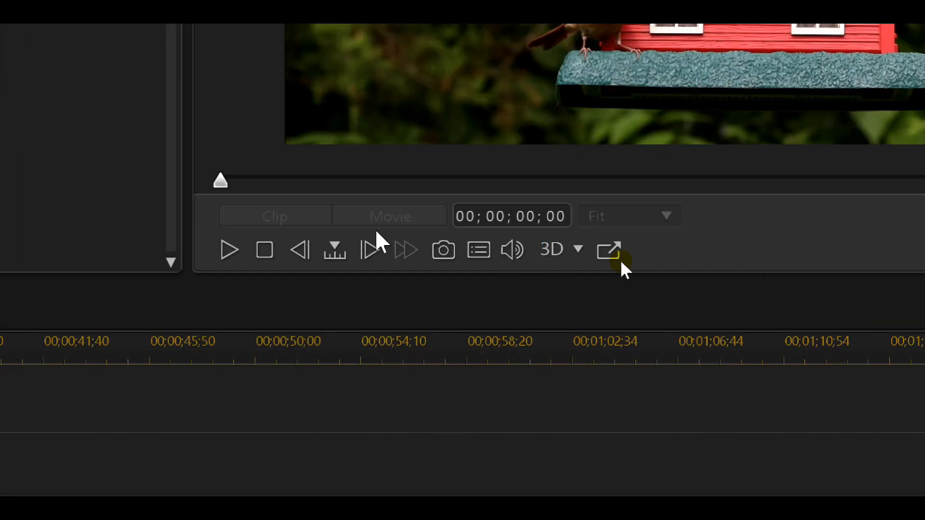
left_click(480, 251)
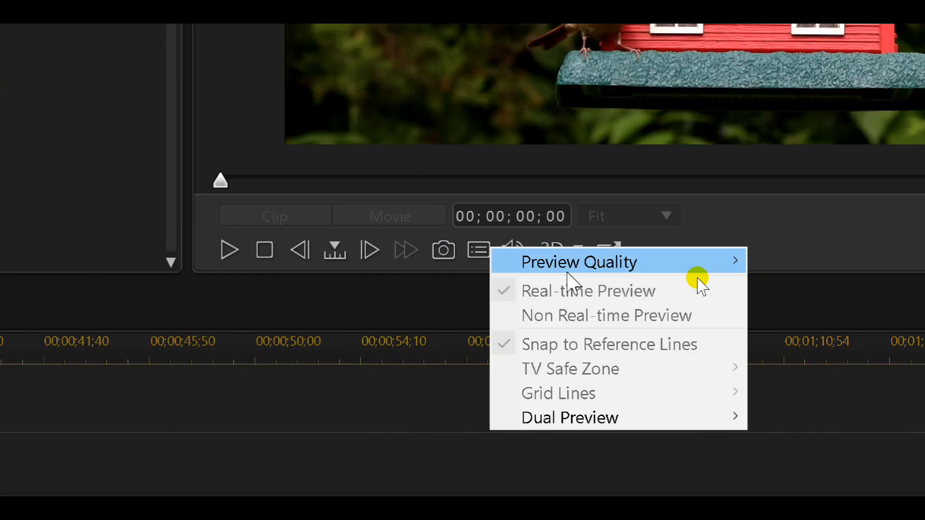
mouse_move(718, 268)
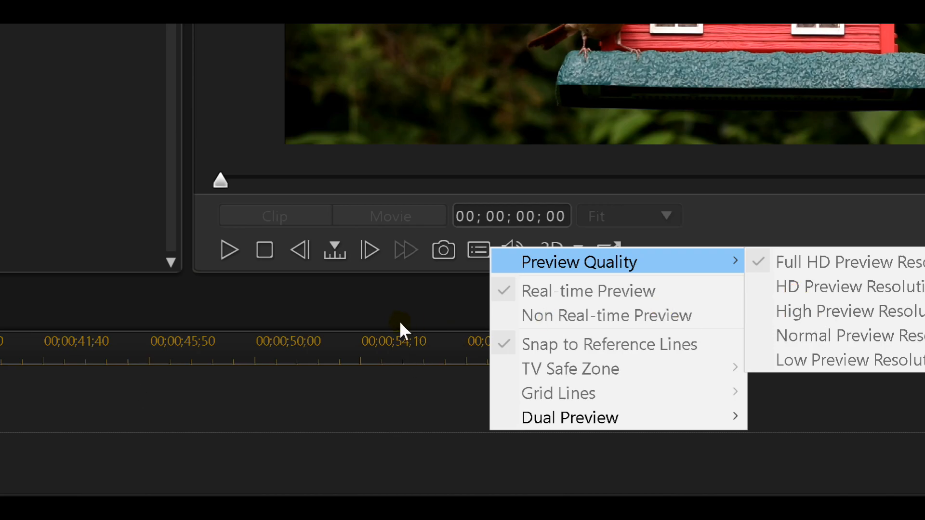
left_click(127, 294)
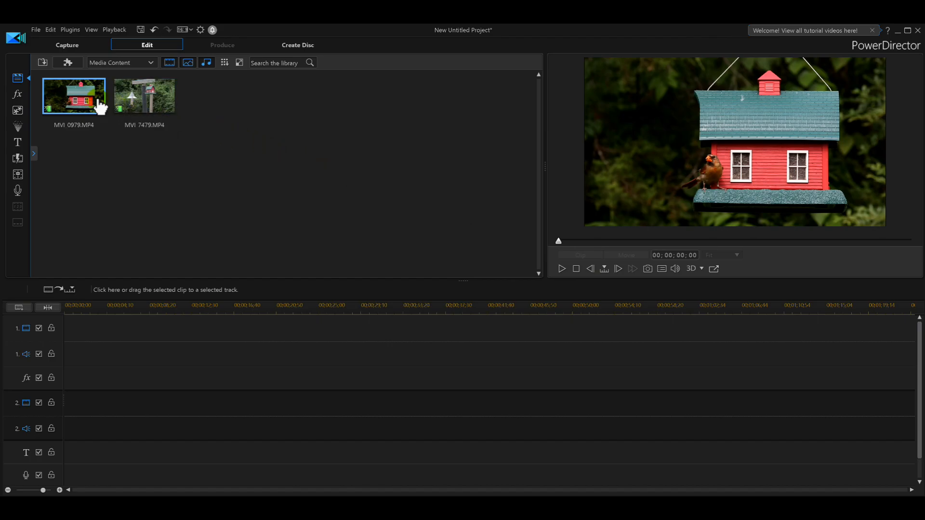
Step: Place the MVI_0979.MP4 clip at the start of video track 1 on the timeline
mouse_move(77, 95)
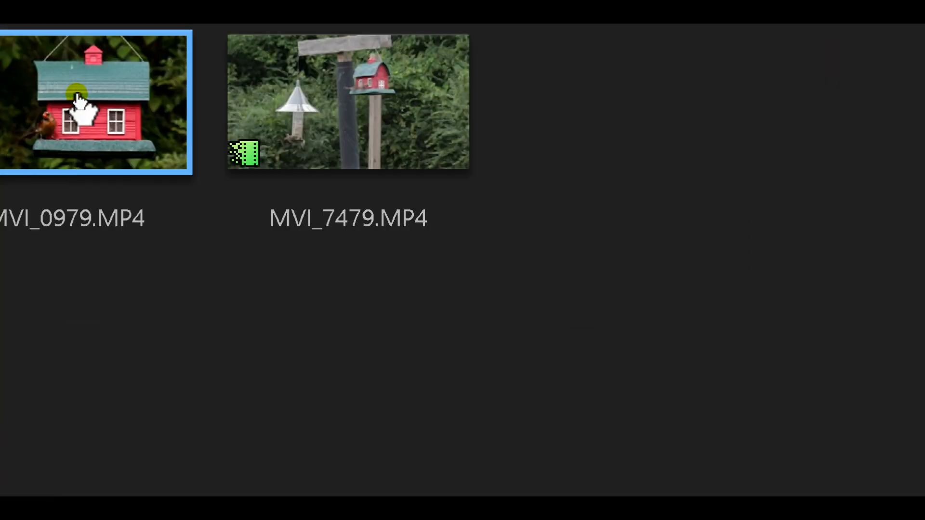
mouse_move(180, 156)
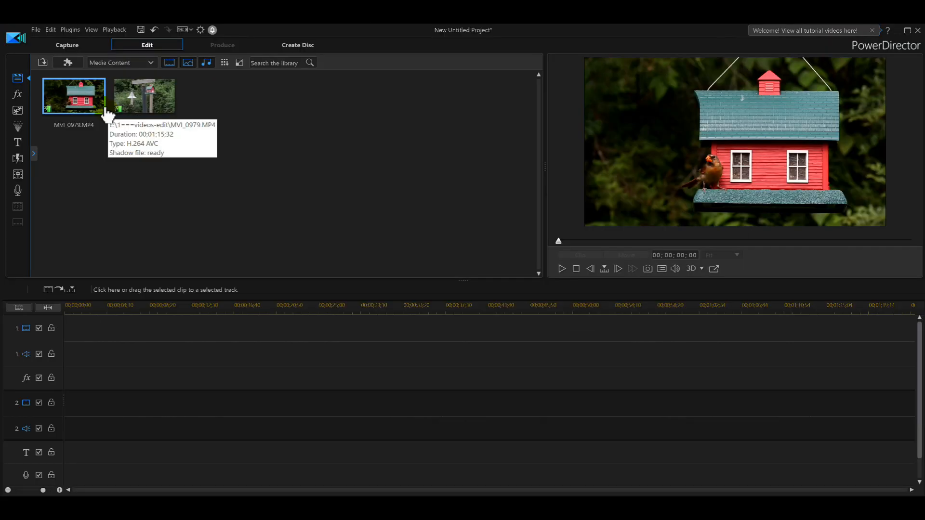
left_click_drag(87, 102, 63, 347)
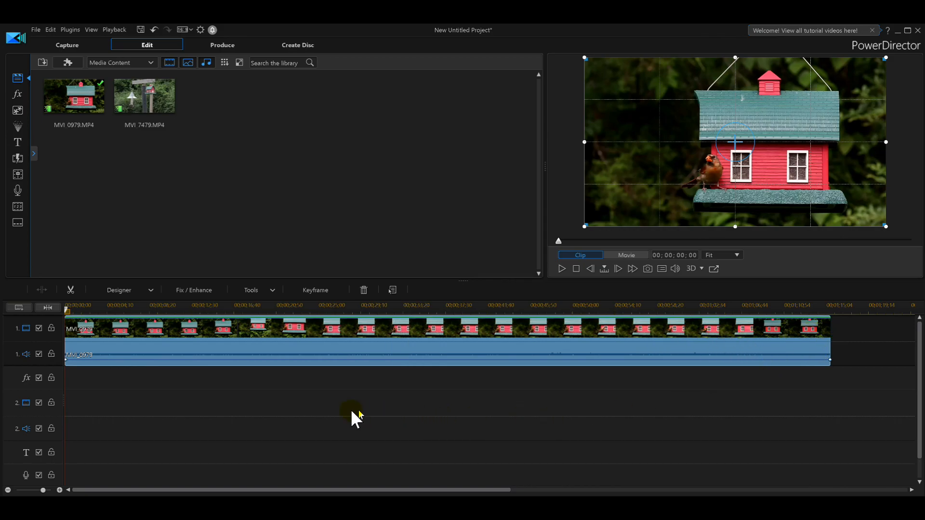
Step: Deselect and reselect the MVI_0979 clip on track 1 to examine which clip editing functions depend on selection
left_click(274, 408)
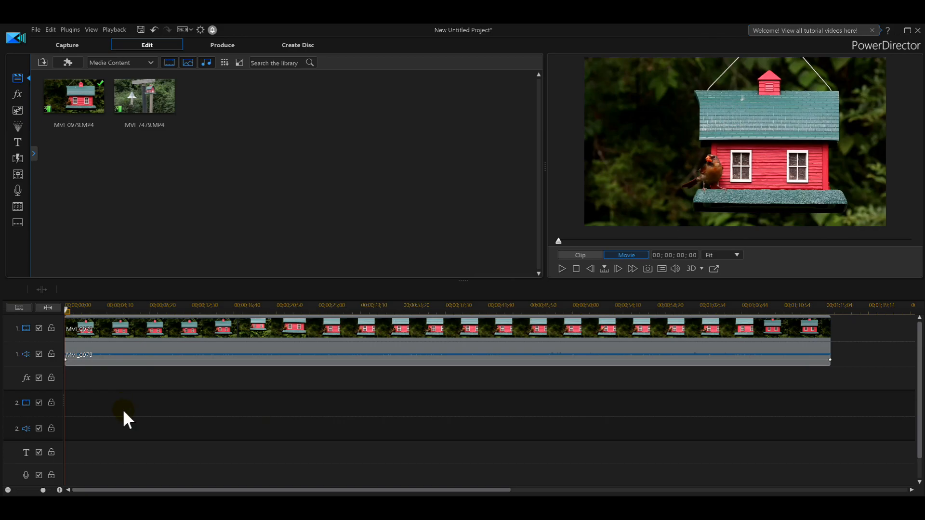
left_click(135, 350)
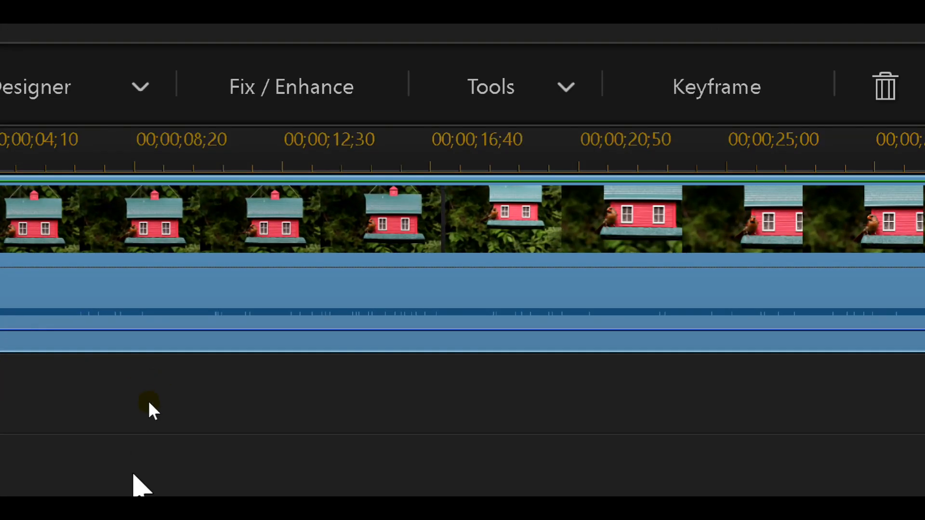
left_click(153, 379)
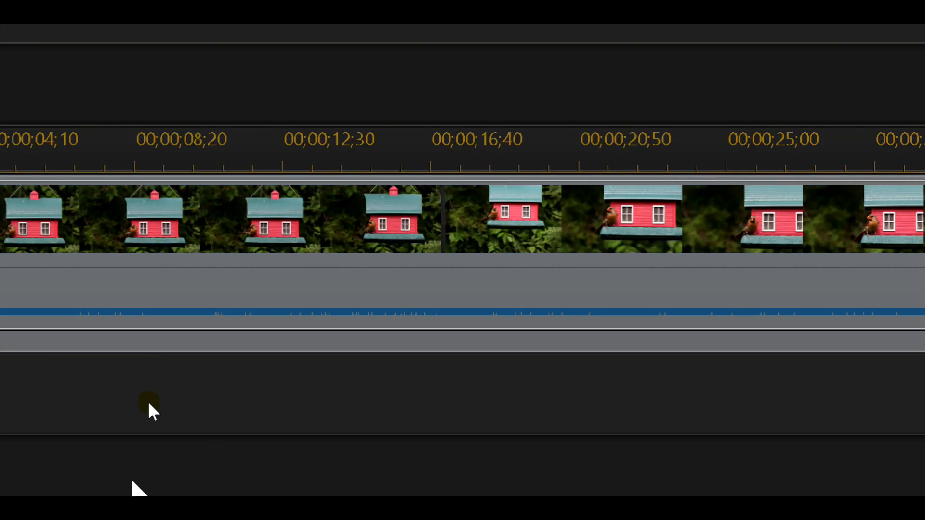
left_click(153, 344)
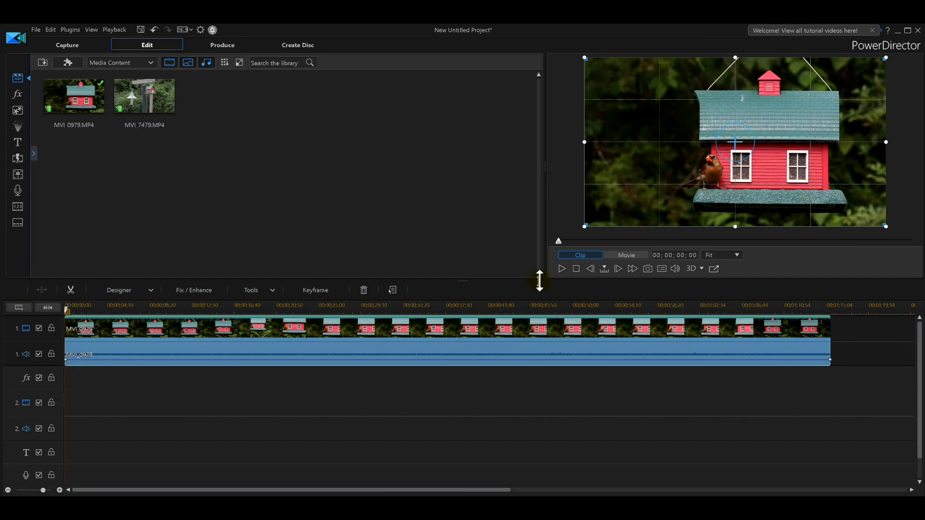
Step: Play the opening of the timeline, pause it, and move the playhead to 00;00;17;12
left_click(561, 269)
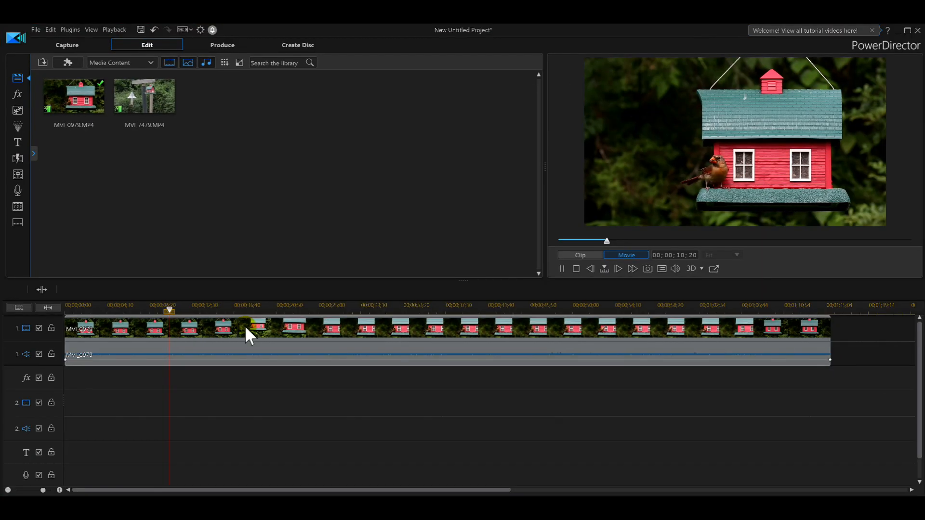
left_click(562, 269)
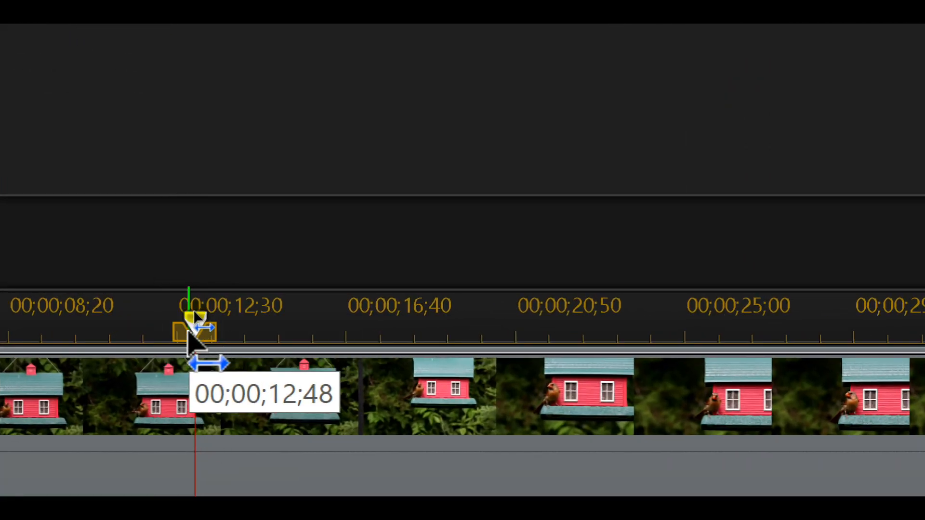
mouse_move(202, 333)
left_mouse_down()
mouse_move(924, 337)
mouse_move(170, 327)
mouse_move(397, 320)
mouse_move(230, 324)
left_mouse_up()
left_click_drag(318, 351, 374, 335)
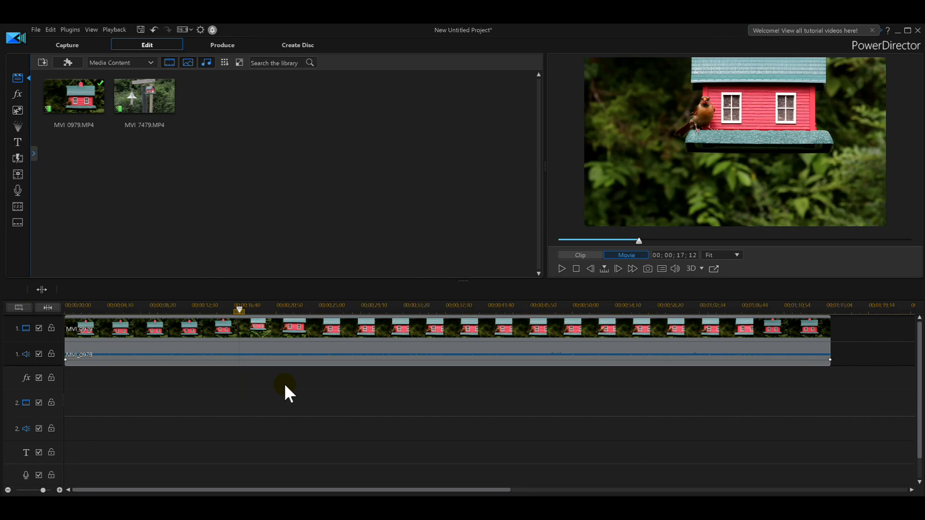
Step: Split the MVI_0979 clip at 00;00;17;12, and slide the second piece away and back against the first to check the cut
left_click(269, 357)
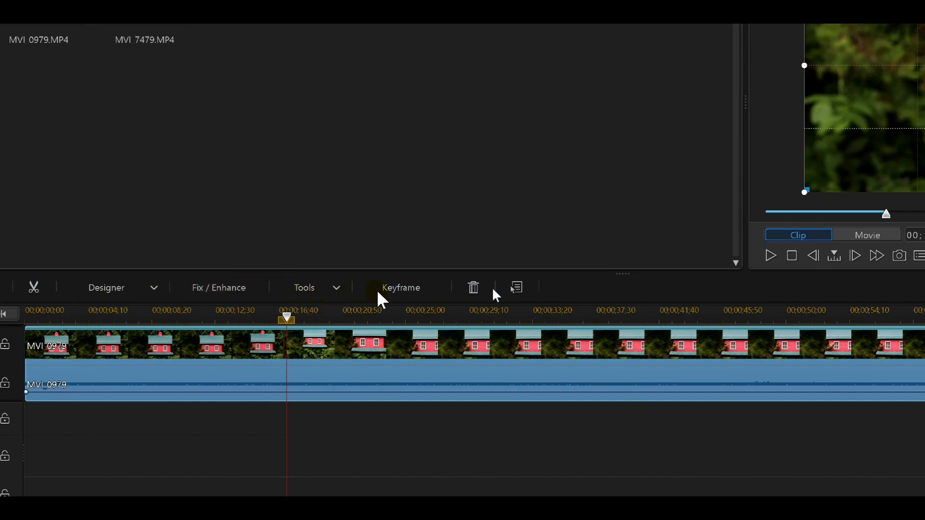
left_click(269, 404)
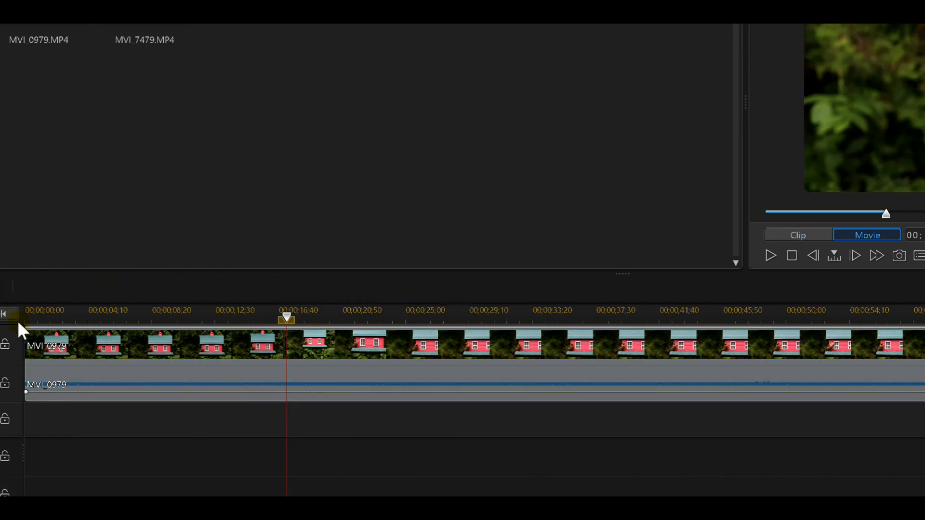
left_click(365, 377)
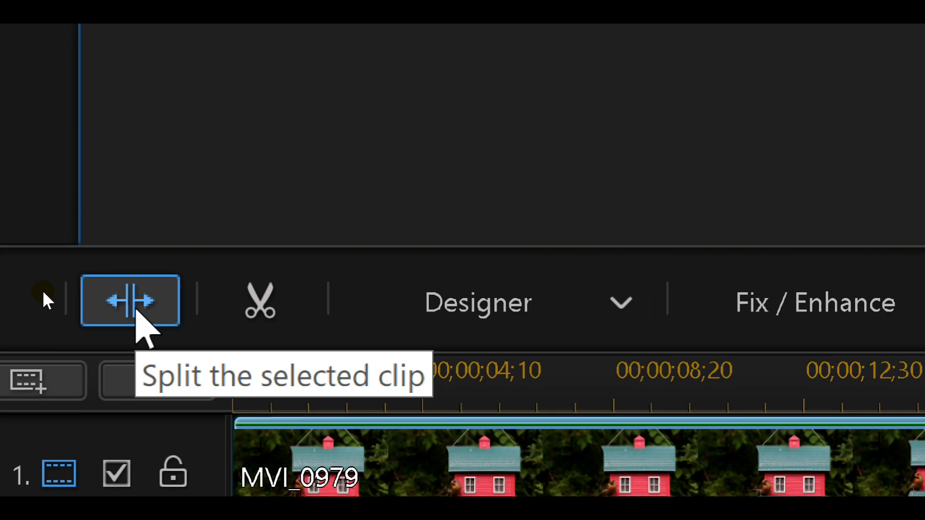
left_click(136, 311)
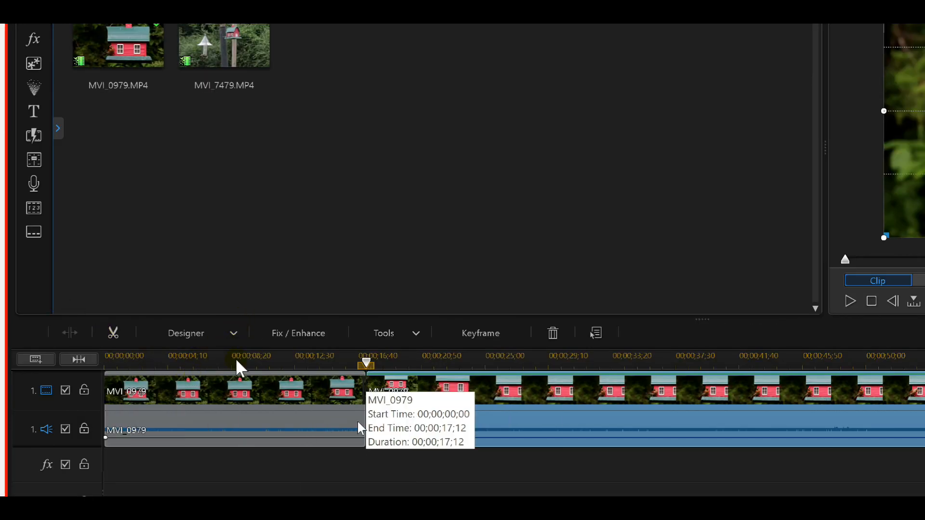
left_click_drag(424, 413, 466, 410)
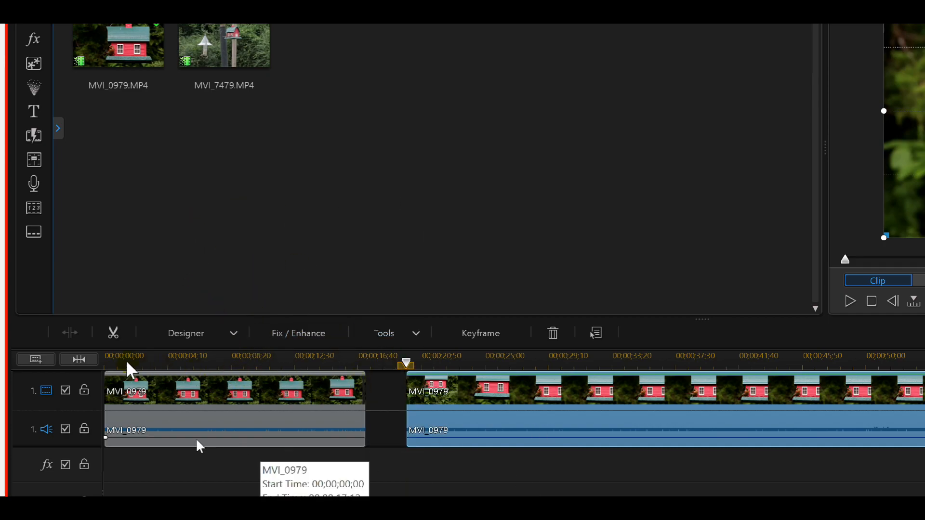
left_click_drag(633, 412, 559, 409)
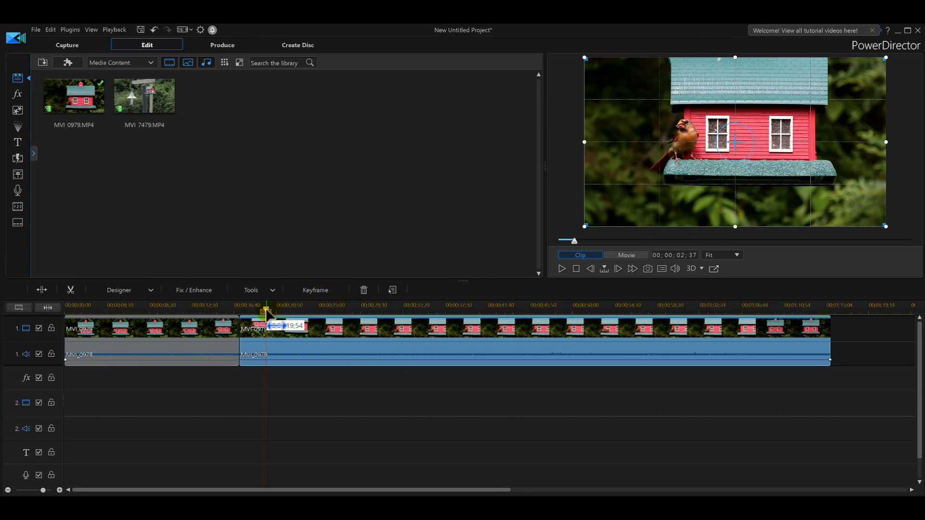
Step: Split the second MVI_0979 piece at 00;00;35;03 and leave no clip selected
left_click(287, 310)
left_click_drag(295, 312, 415, 316)
left_click(422, 325)
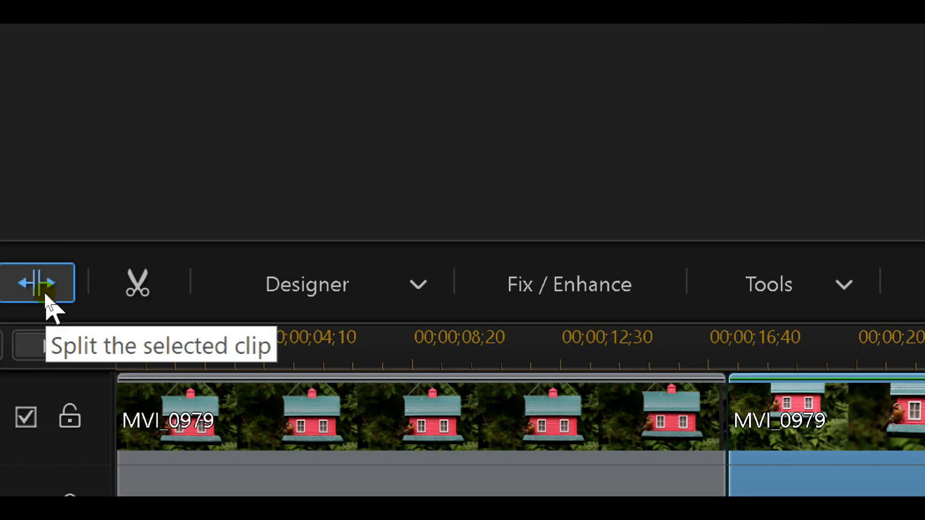
left_click(46, 295)
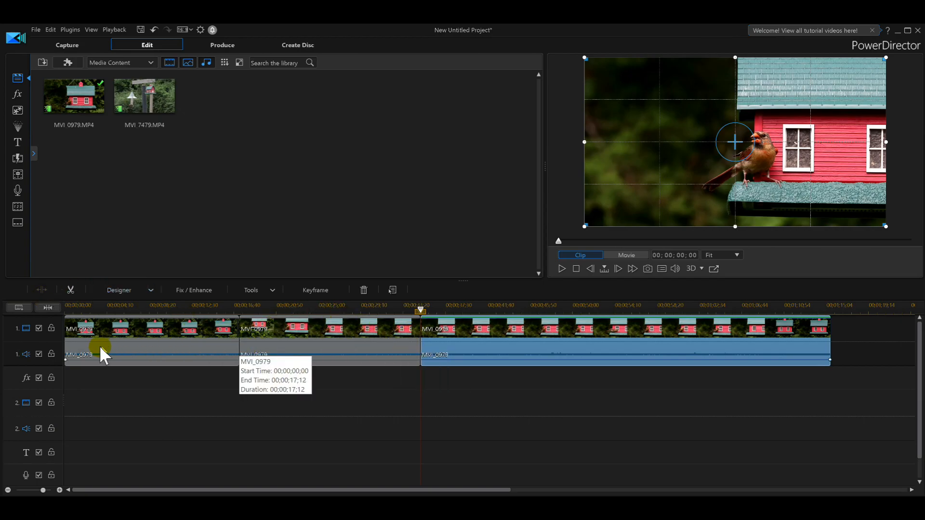
left_click(297, 446)
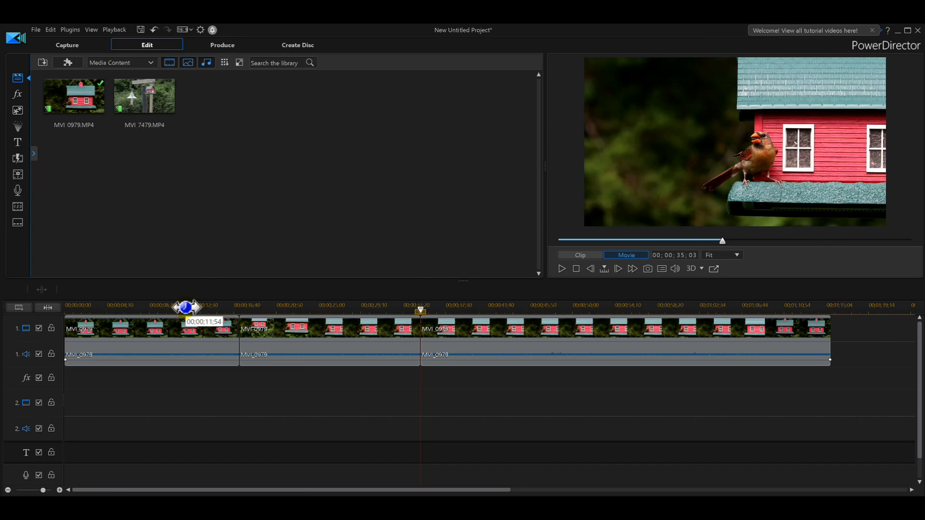
Step: Scale the timeline to fit all three MVI_0979 pieces and play the sequence from its start to check the first cut
left_click_drag(186, 307, 311, 310)
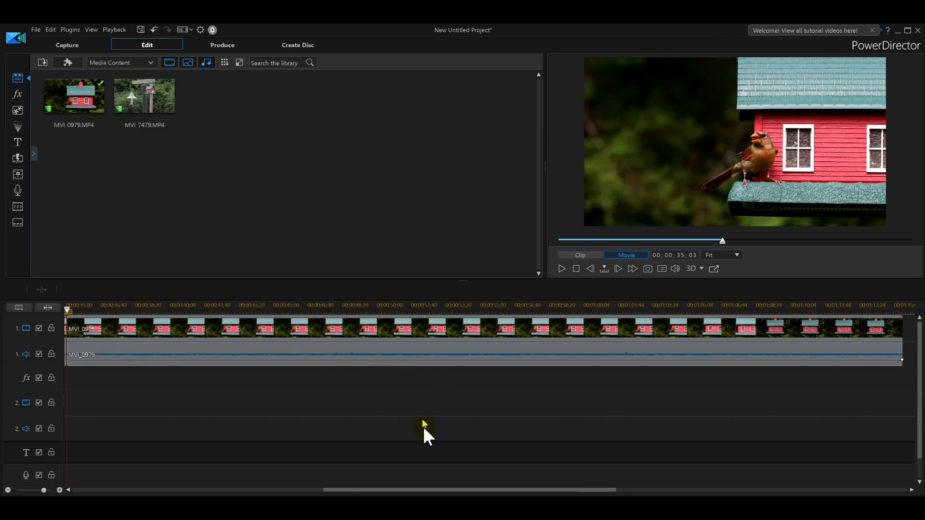
left_click_drag(430, 489, 132, 490)
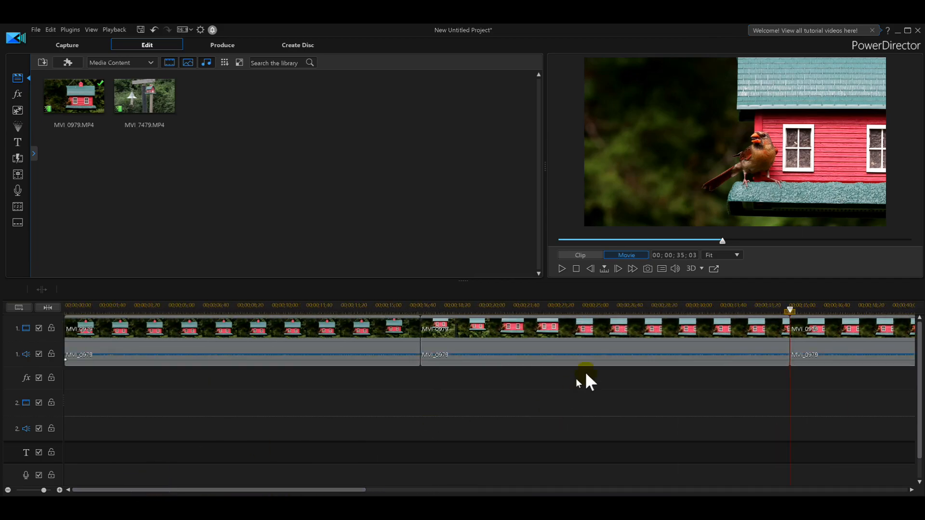
left_click_drag(625, 310, 352, 306)
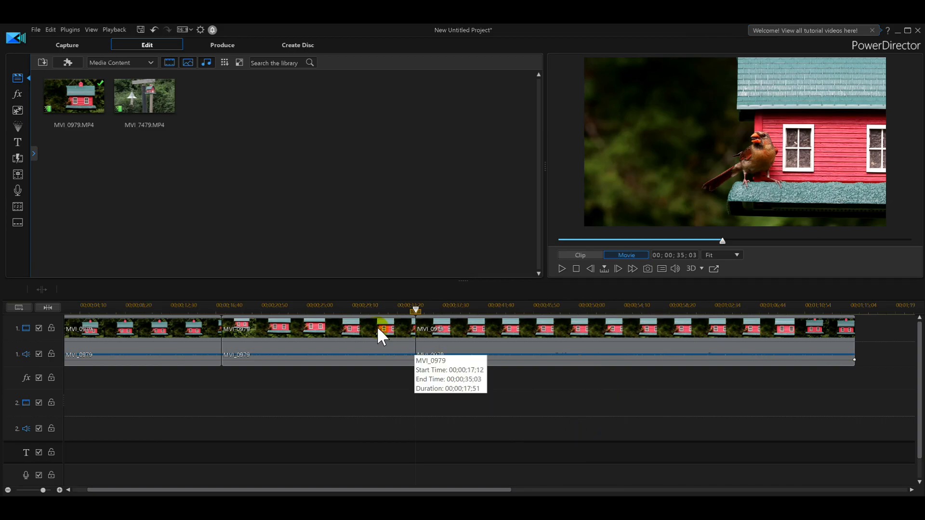
left_click_drag(371, 312, 378, 311)
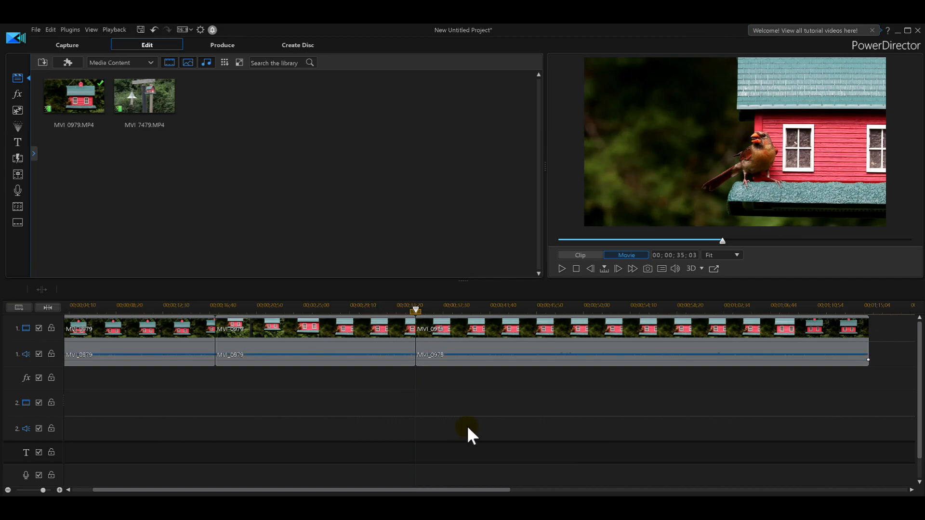
left_click(576, 268)
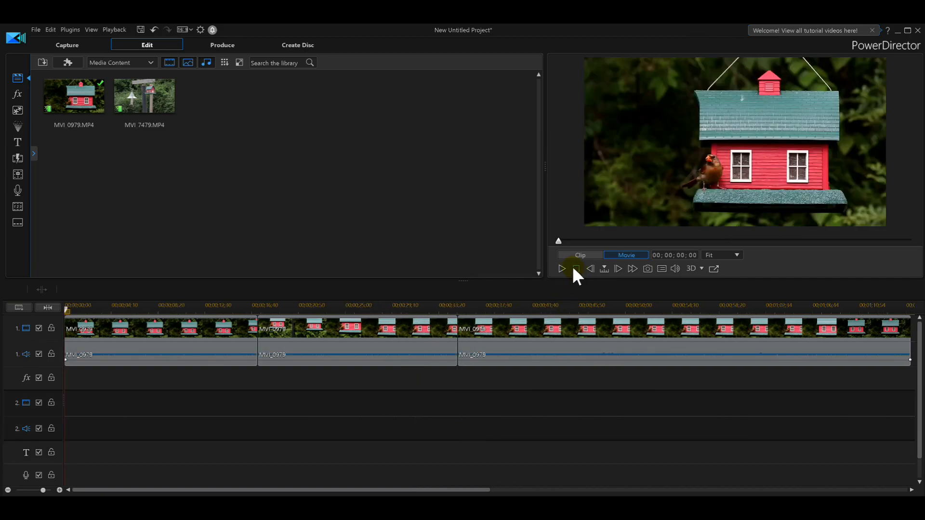
left_click(562, 267)
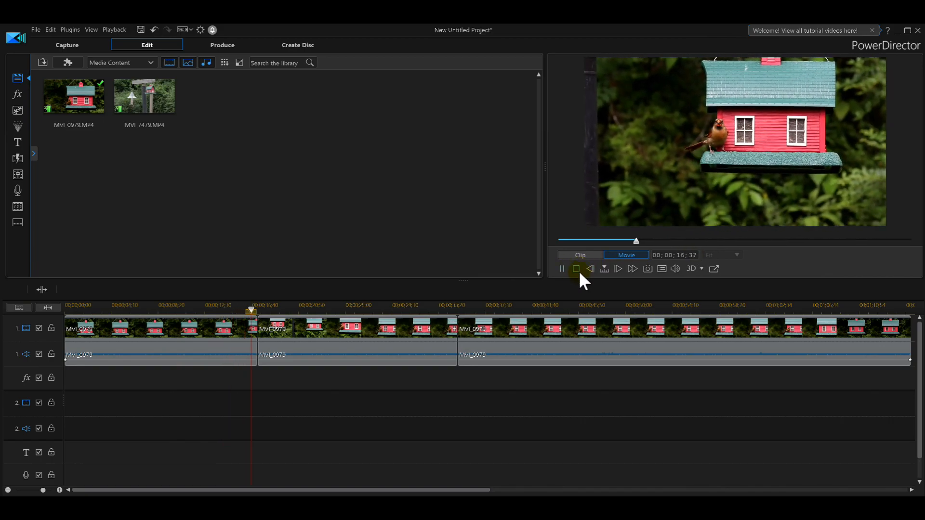
left_click(576, 268)
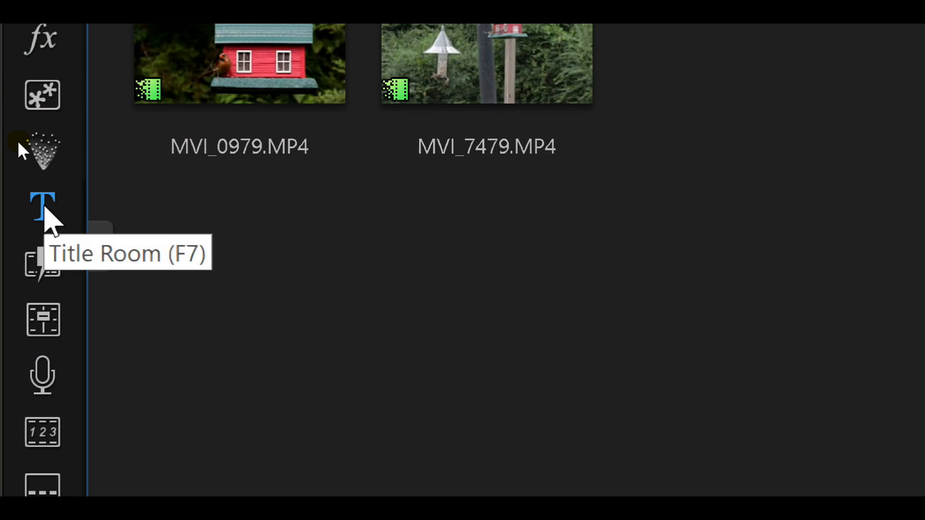
Step: Open the Title Room with its category list shown, and preview the Default 3D and 80s Retro 01 titles
left_click(42, 206)
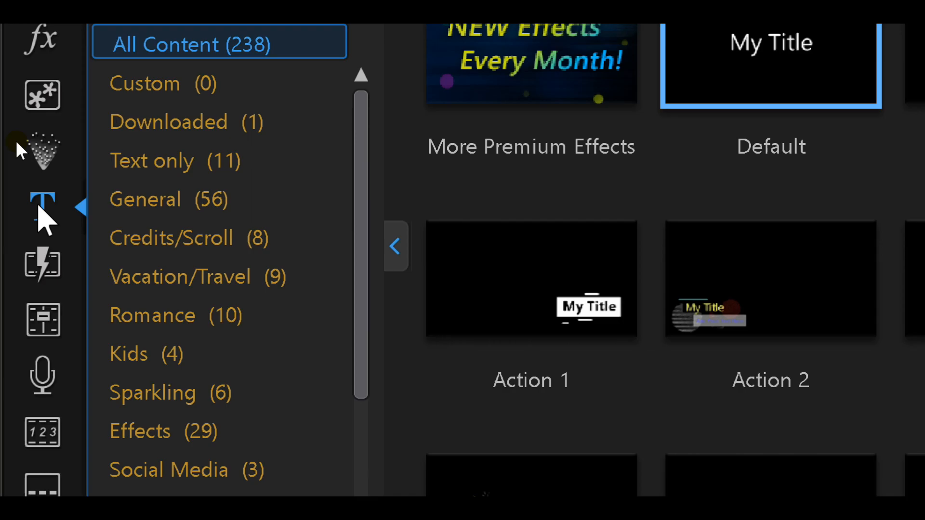
left_click(395, 247)
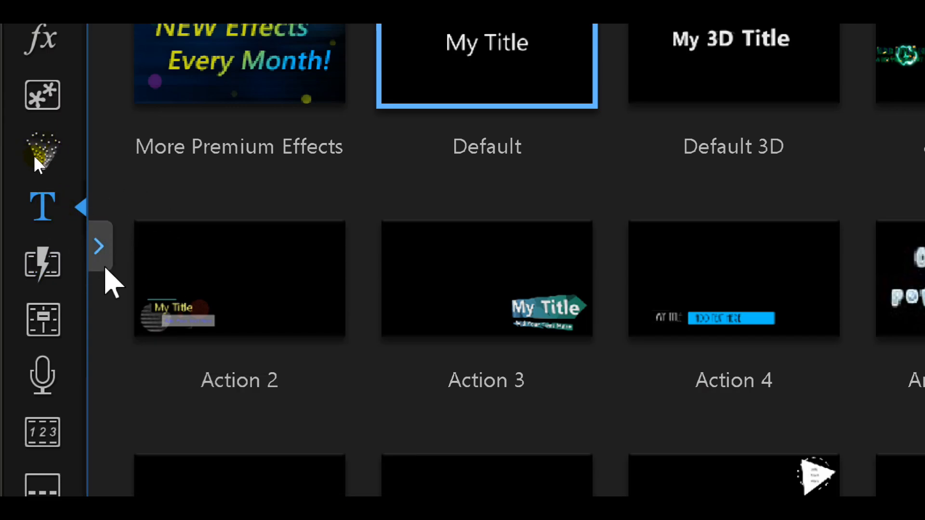
left_click(100, 253)
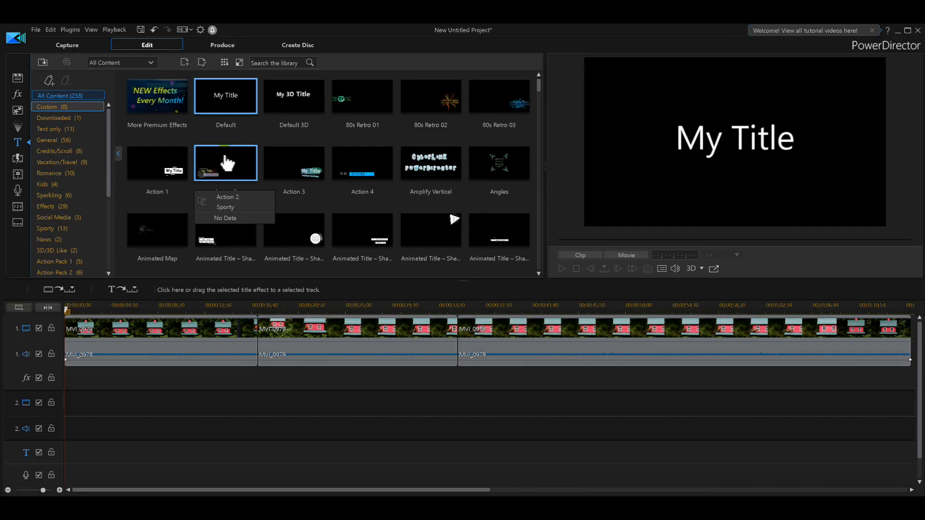
left_click(272, 99)
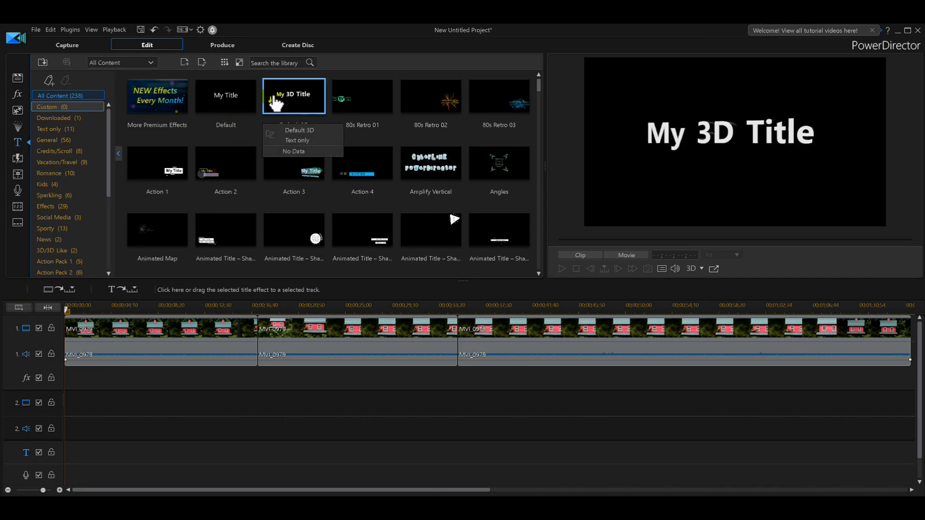
left_click(359, 99)
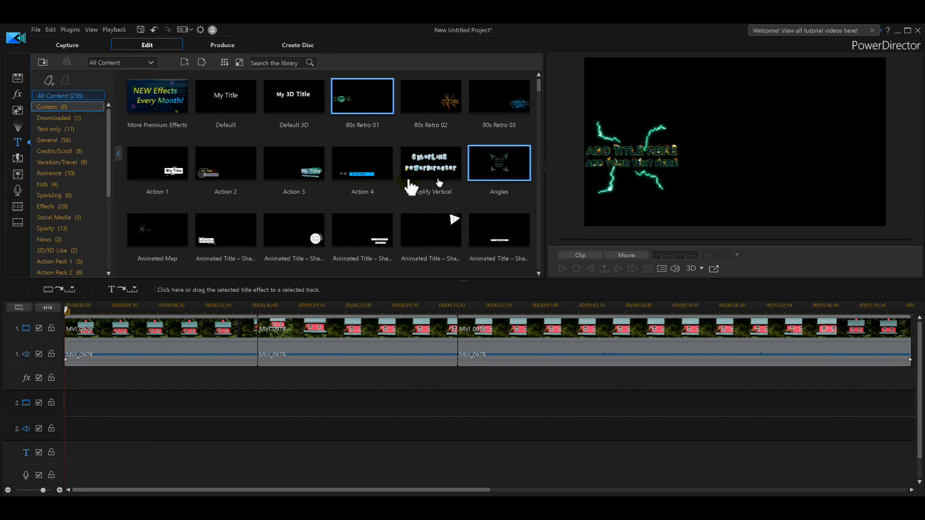
Step: Place the Default title on video track 2, starting at 00;00;17;12 in line with the second MVI_0979 piece
left_click(238, 116)
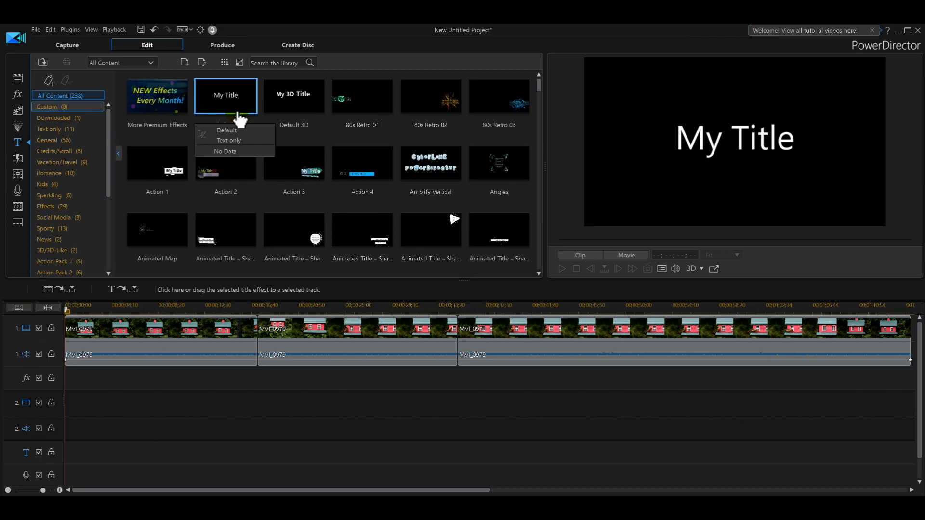
left_click_drag(221, 102, 259, 403)
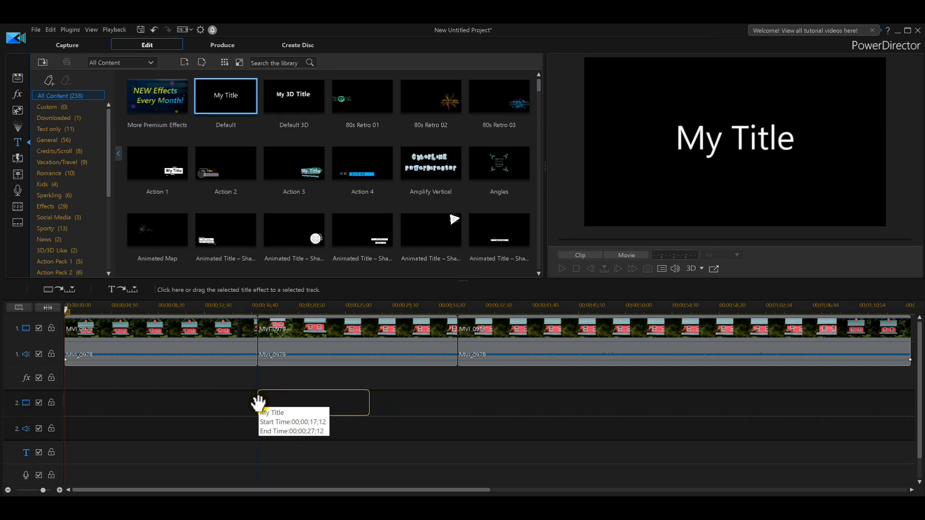
left_click_drag(259, 402, 259, 403)
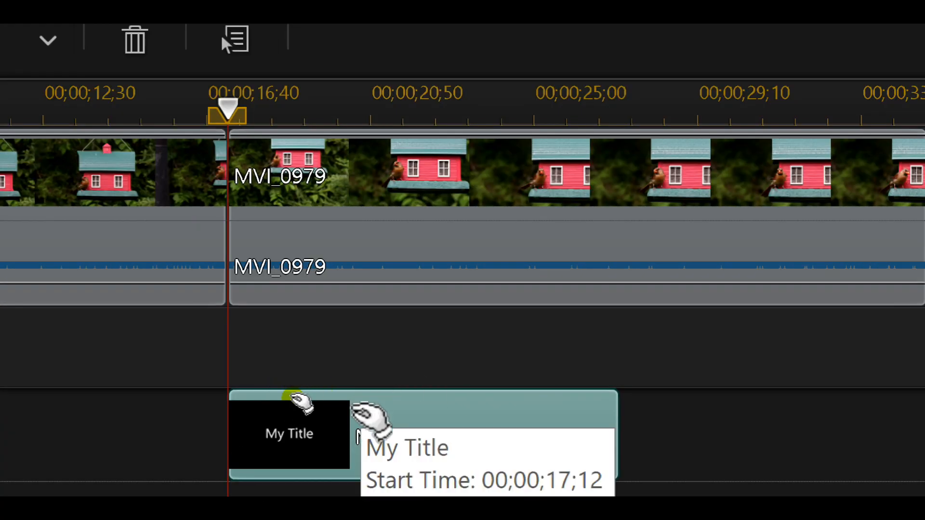
Step: Move the My Title clip further along track 2, and return it to start at 00;00;17;12
left_click_drag(276, 443, 501, 434)
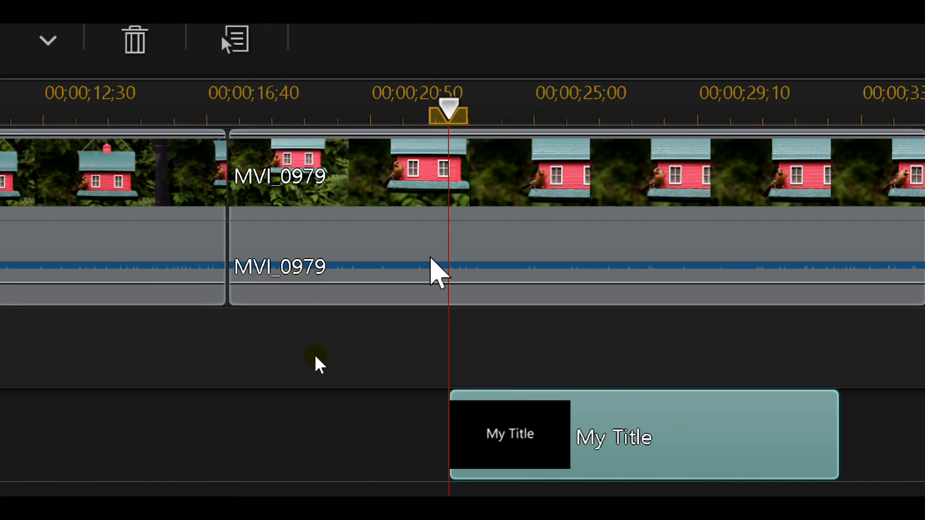
left_click_drag(703, 451, 483, 457)
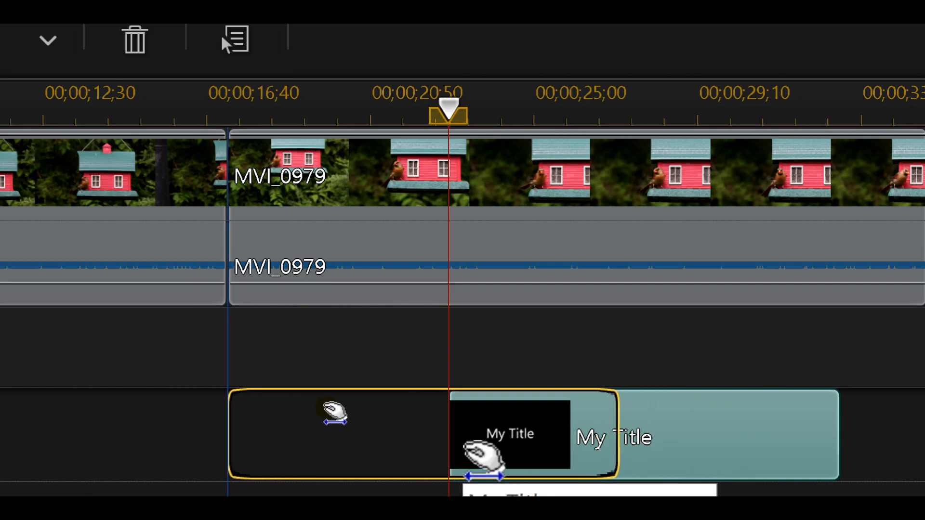
left_click_drag(483, 457, 333, 415)
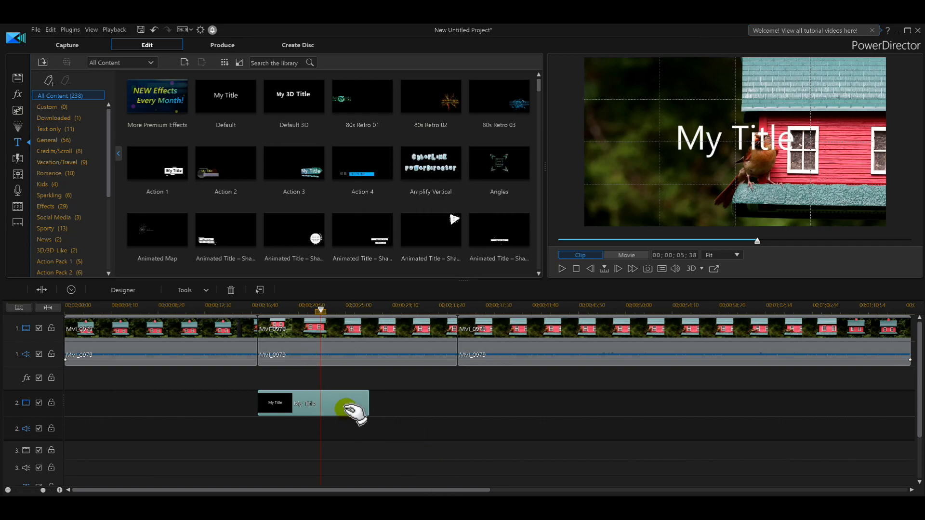
Step: Alternate the selection between the middle MVI_0979 piece and the My Title clip to compare their editing functions, including the title's Tools options
left_click(344, 353)
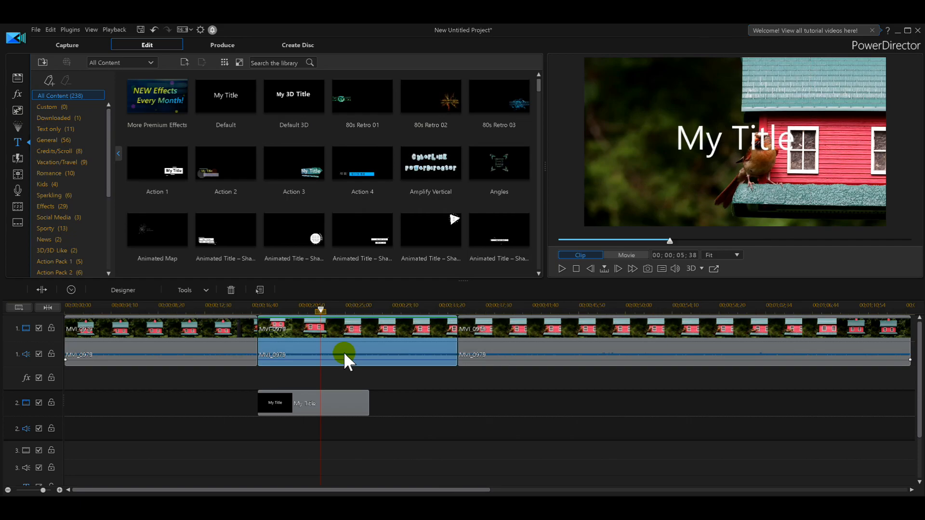
left_click(333, 393)
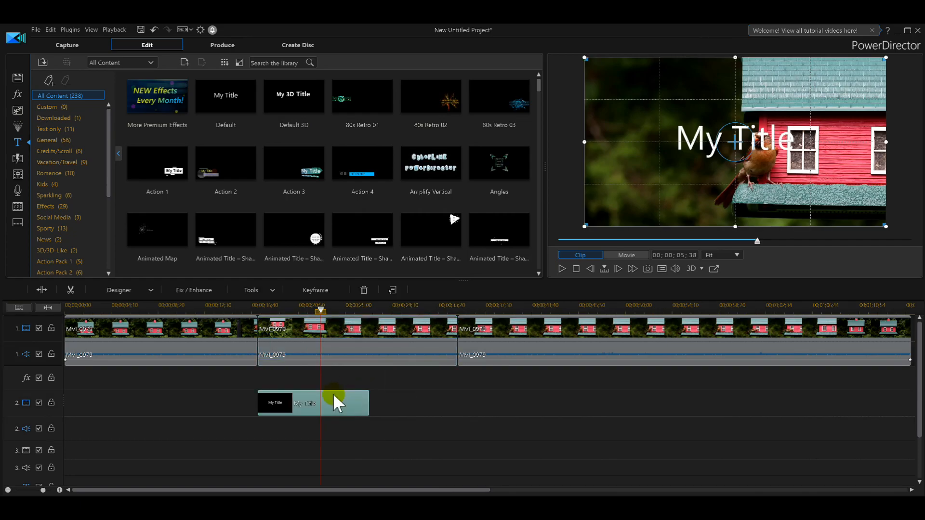
left_click(334, 353)
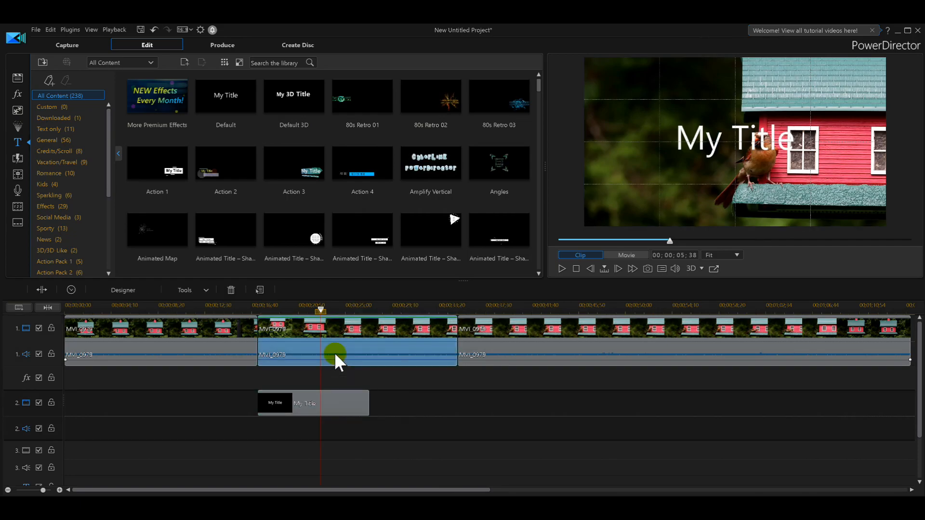
left_click(332, 397)
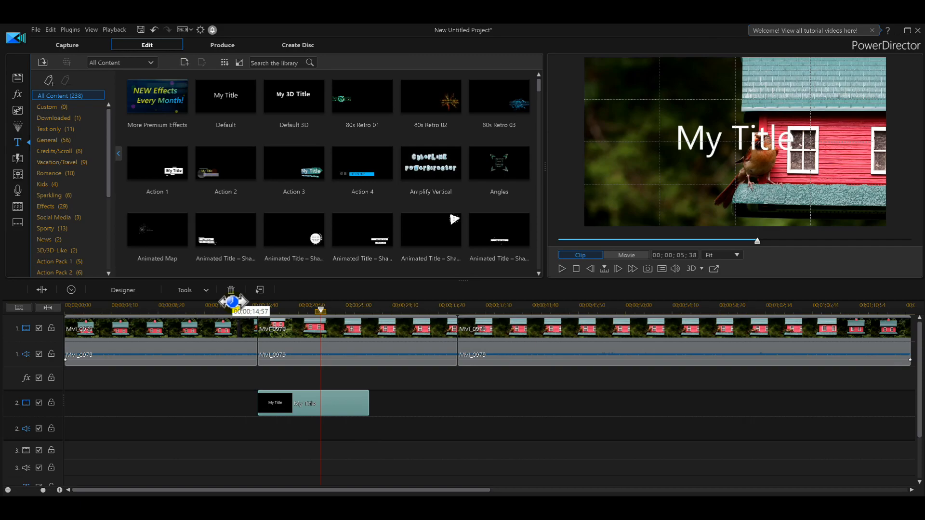
left_click(207, 290)
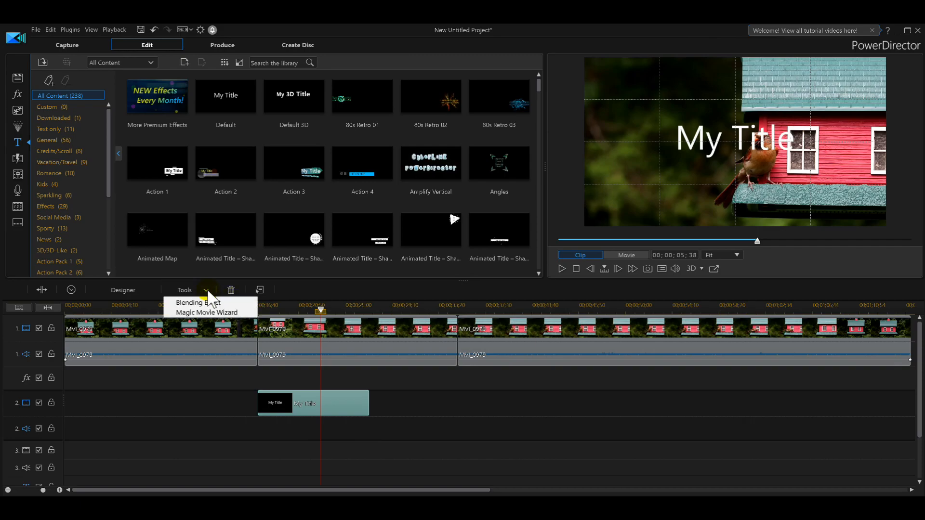
Step: View the My Title clip in the Title Designer, close it without changes, and reselect the title on track 2
left_click(130, 294)
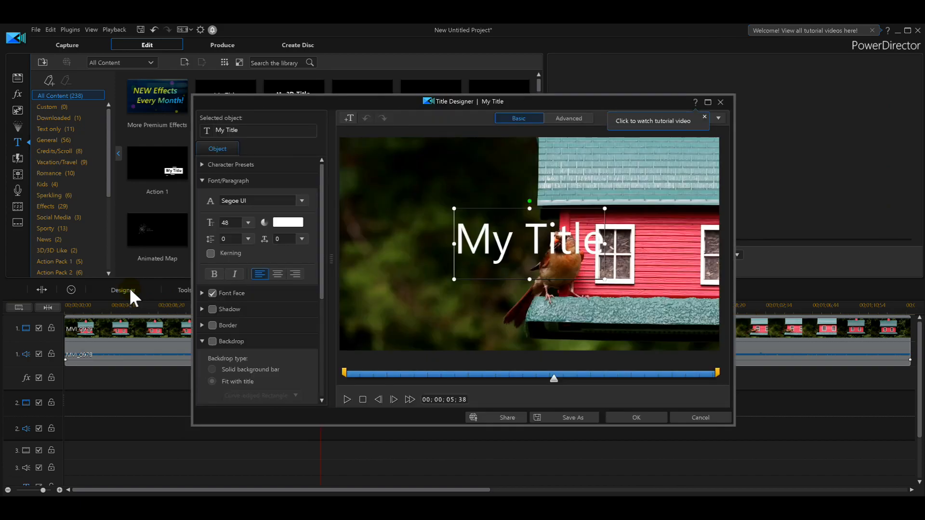
left_click(720, 102)
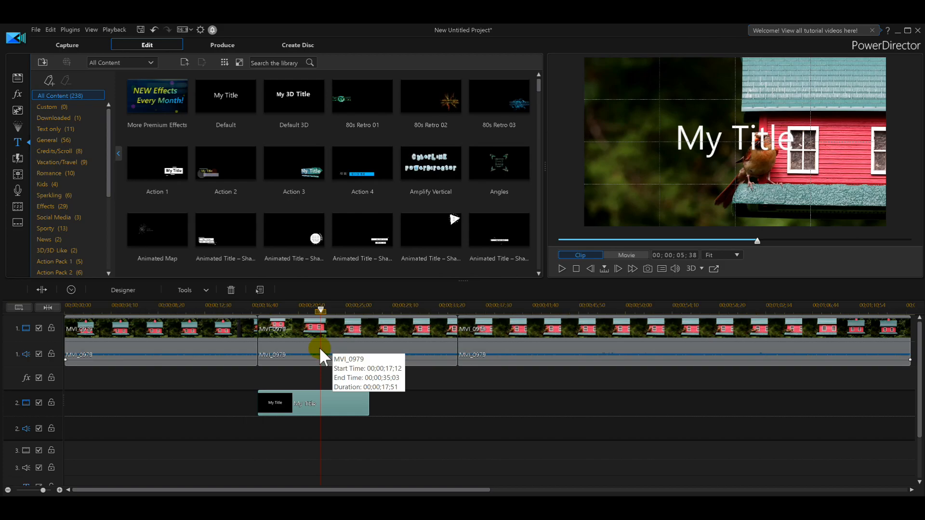
left_click(309, 360)
left_click(299, 401)
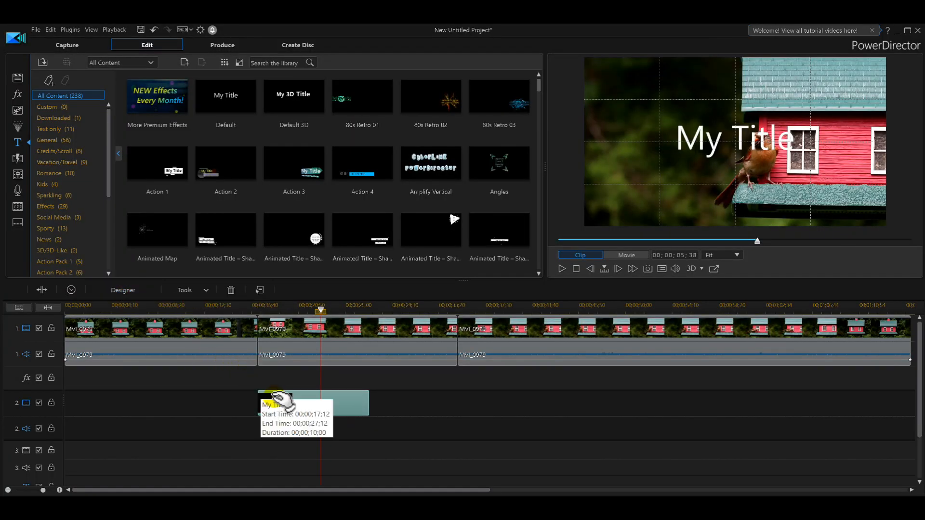
Step: Open the My Title clip in the Title Designer and examine its Font/Paragraph and Backdrop settings
left_click(124, 290)
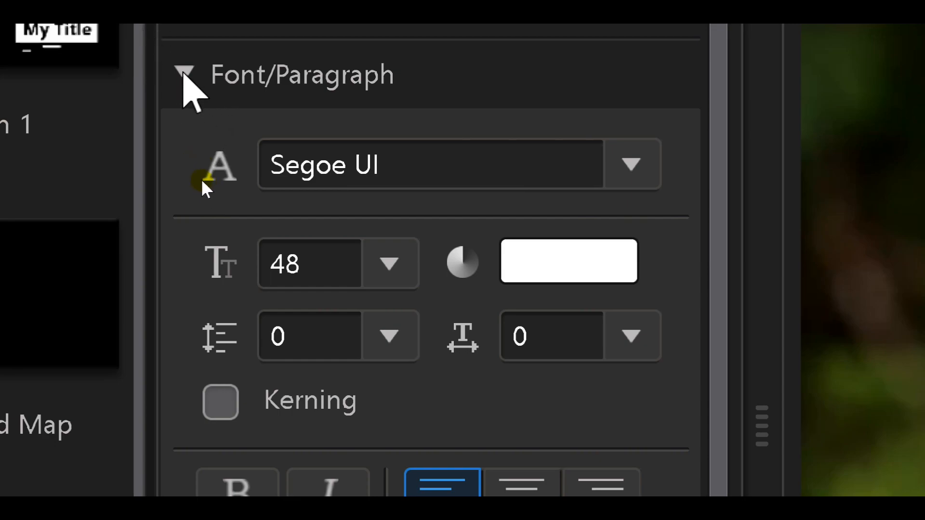
left_click(183, 72)
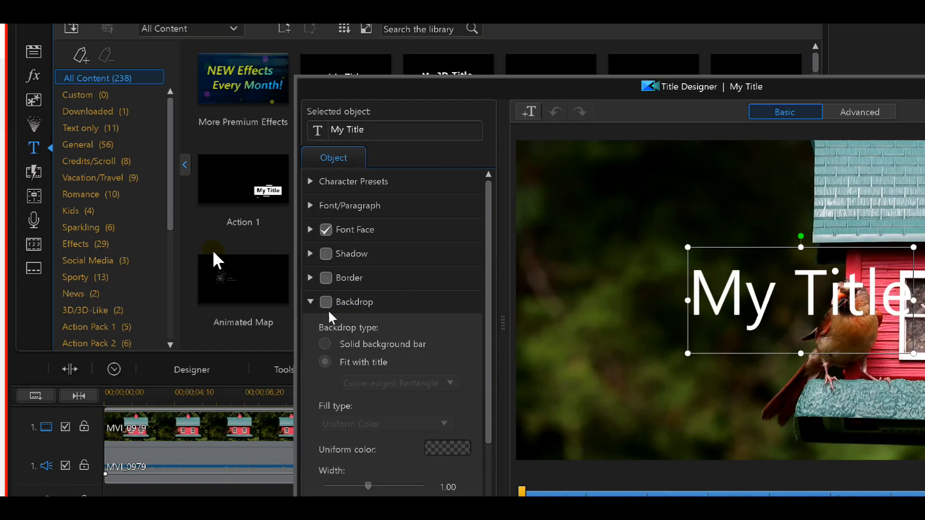
left_click(311, 302)
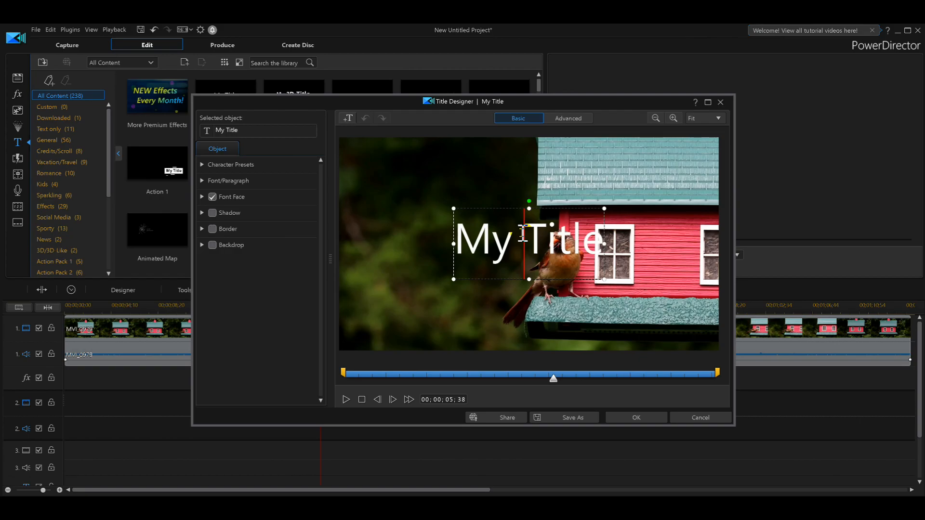
Step: Replace the title's text with "My Bird" in the preview
key("Delete")
key("Delete")
key("Delete")
key("Delete")
key("Delete")
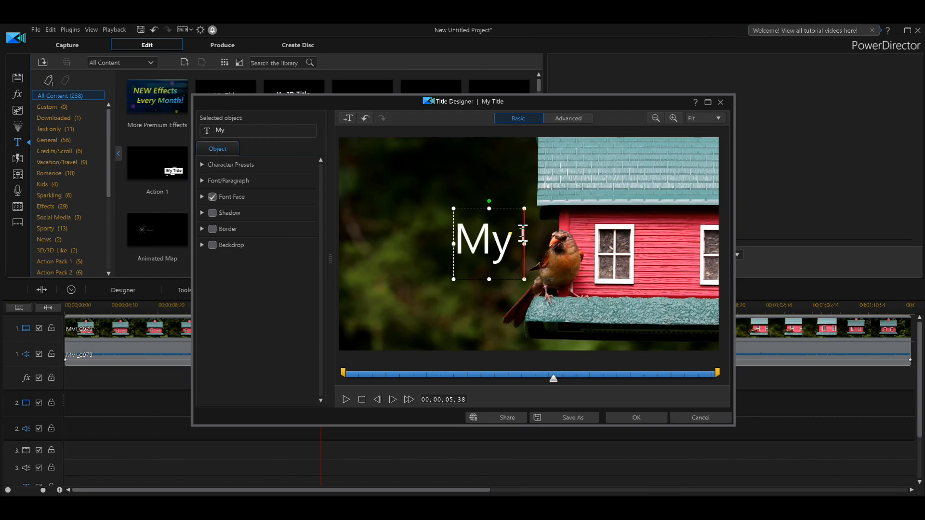
key("BackSpace")
key("BackSpace")
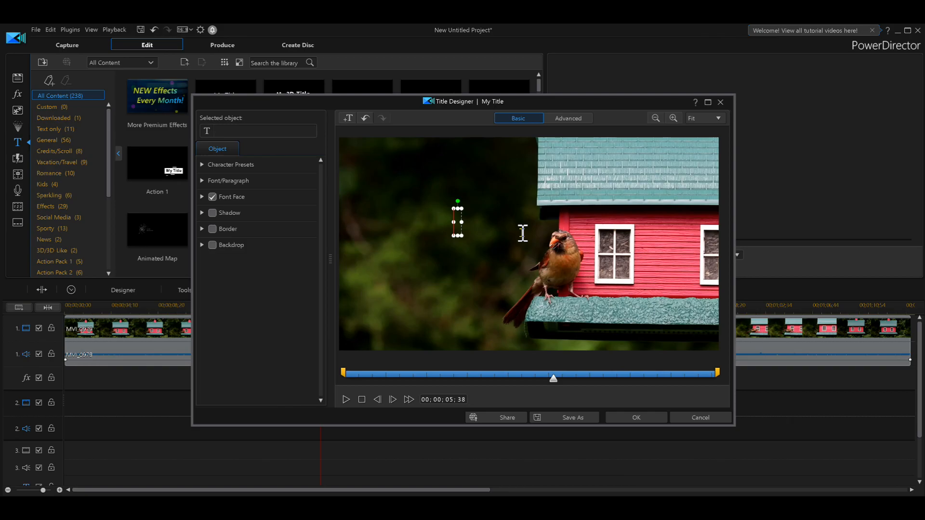
type("My")
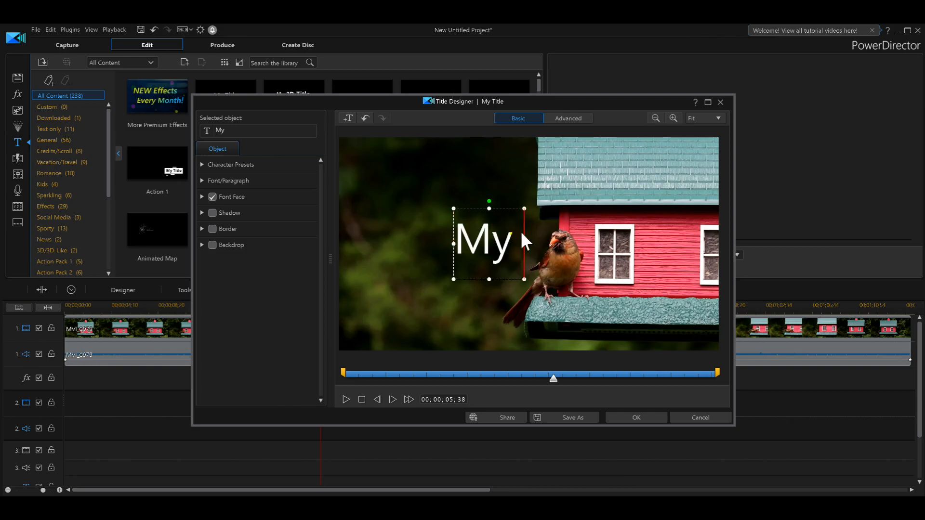
type(" Bird")
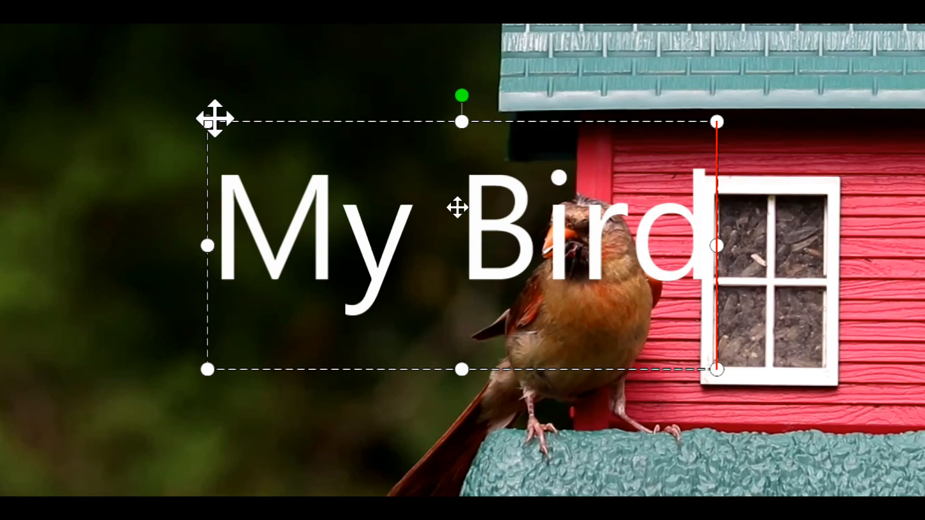
Step: Move the My Bird title into the lower-left corner of the video frame, clear of the bird, and reduce its size
left_click_drag(294, 118, 119, 289)
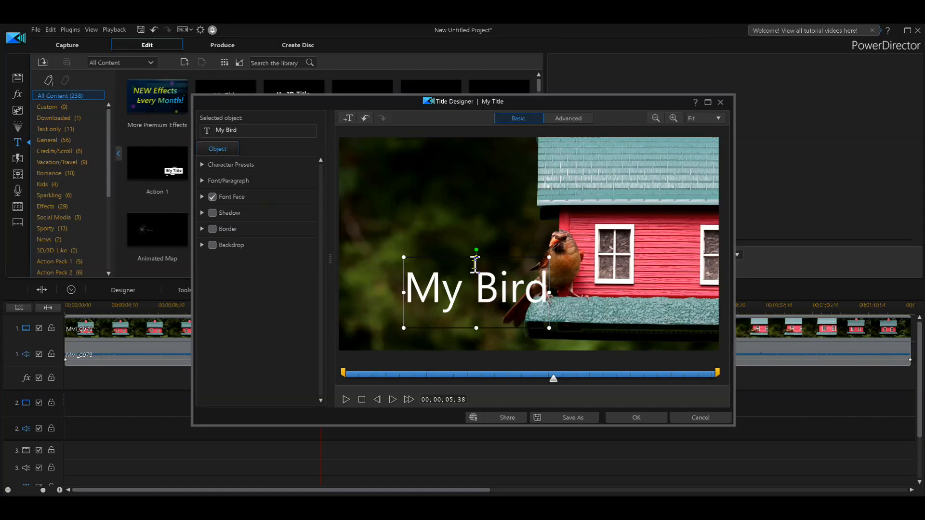
left_click_drag(475, 258, 470, 271)
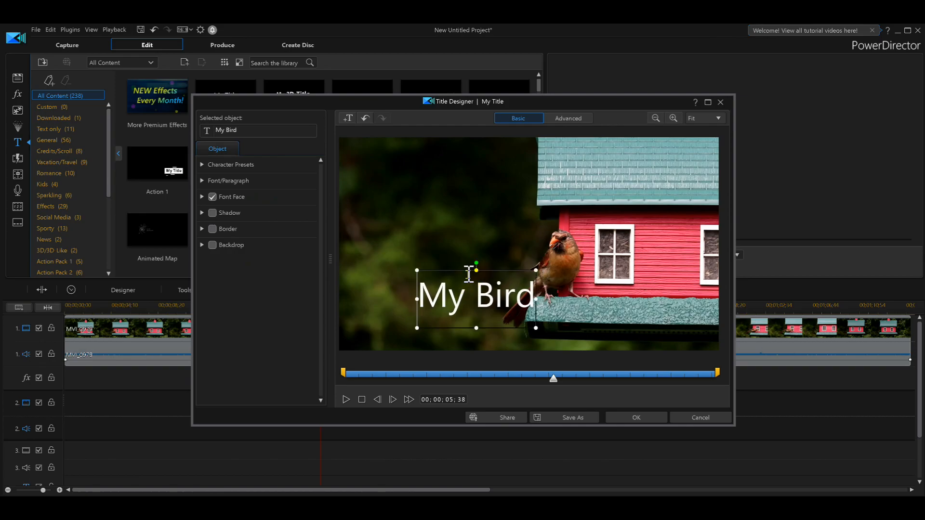
left_click_drag(469, 269, 411, 276)
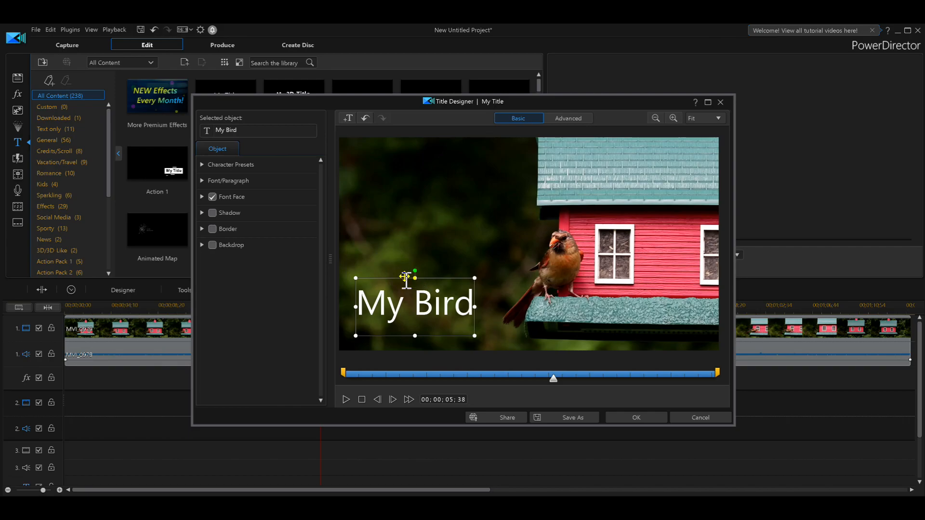
mouse_move(476, 278)
left_mouse_down()
mouse_move(516, 250)
mouse_move(443, 280)
mouse_move(516, 246)
mouse_move(479, 275)
left_mouse_up()
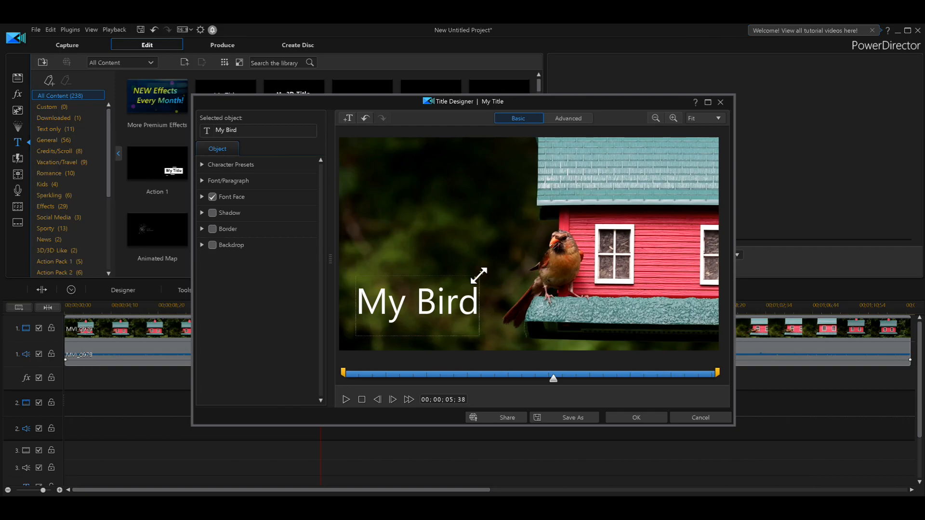
left_click_drag(479, 275, 479, 275)
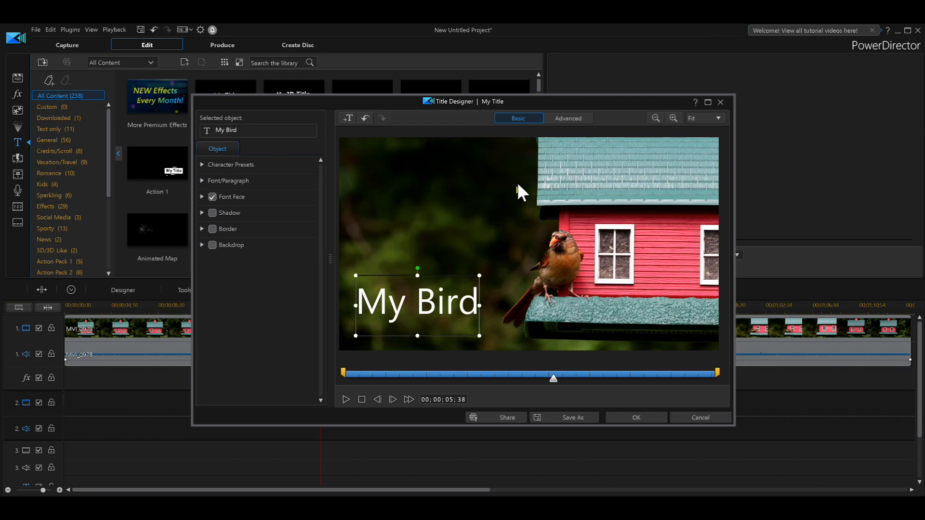
Step: Compare the Title Designer's Basic and Advanced modes, enlarge the My Bird title to about 0.88 scale, and finish in Advanced mode
left_click(562, 122)
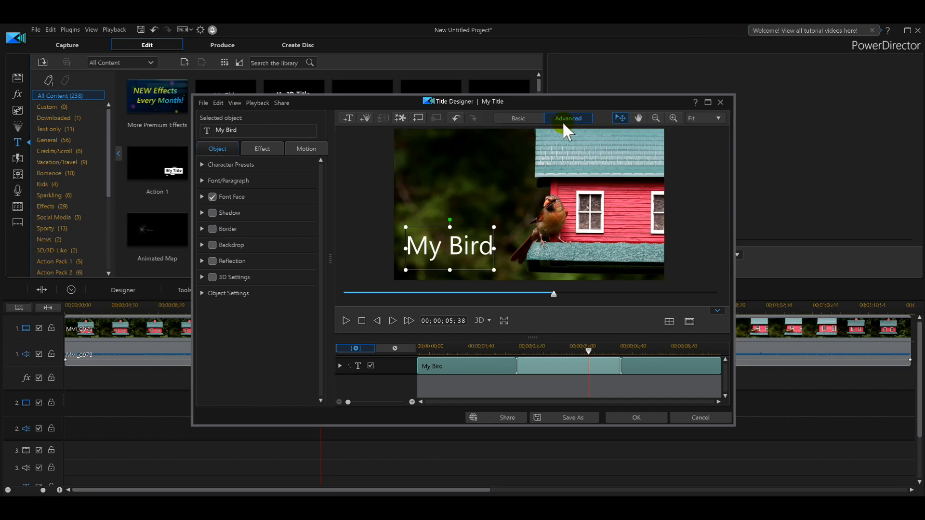
left_click(527, 120)
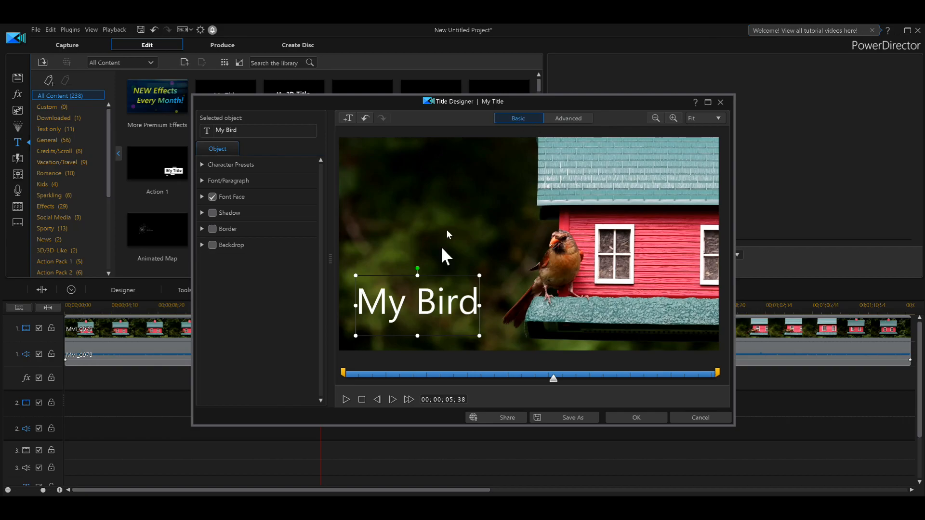
left_click_drag(478, 274, 491, 252)
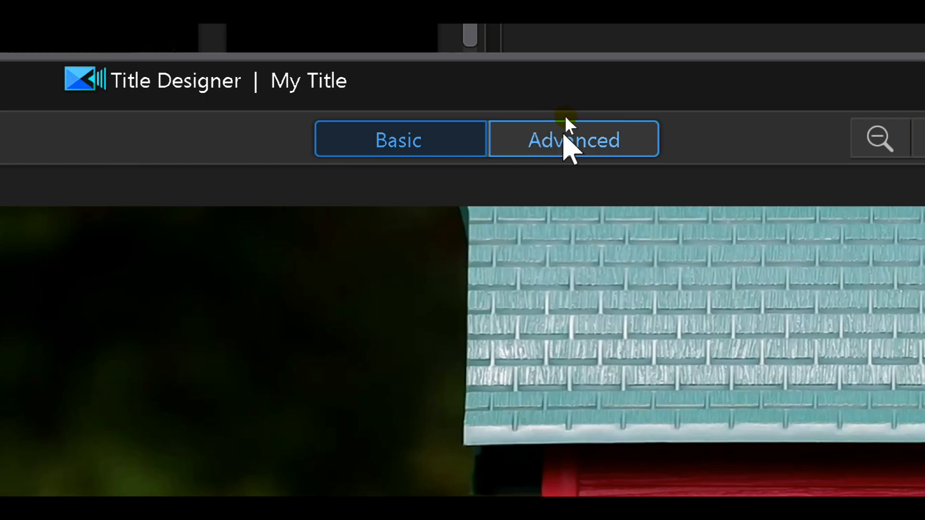
left_click(564, 137)
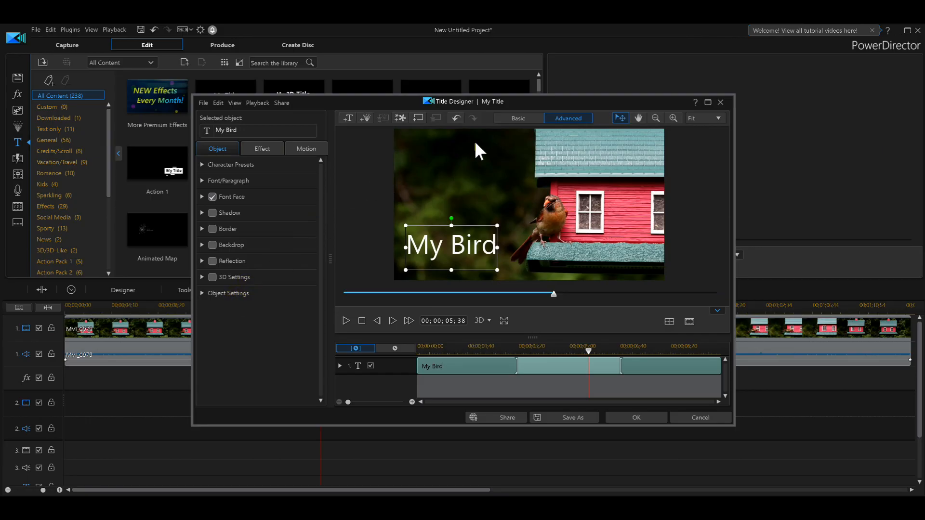
left_click(512, 120)
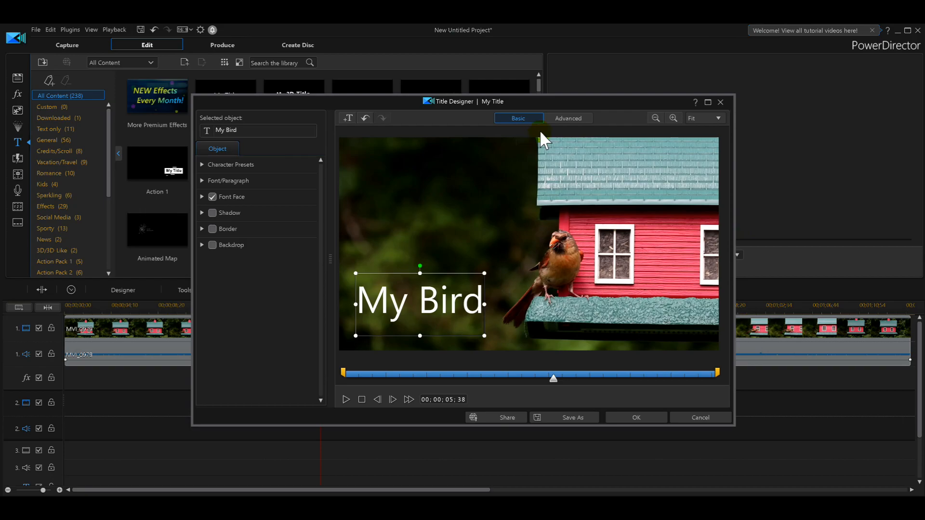
left_click(559, 119)
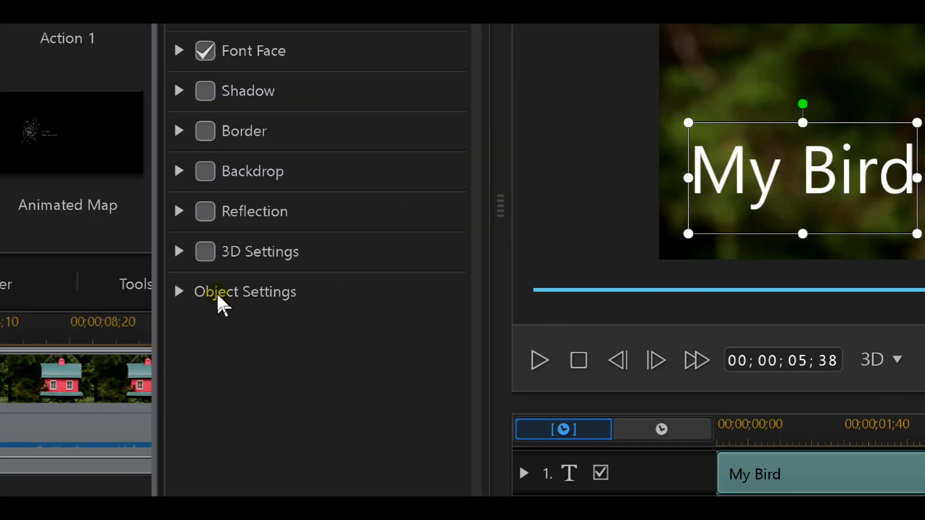
Step: Turn off Maintain aspect ratio in the title's Object Settings, and stretch the My Bird text wider and flatter
left_click(201, 291)
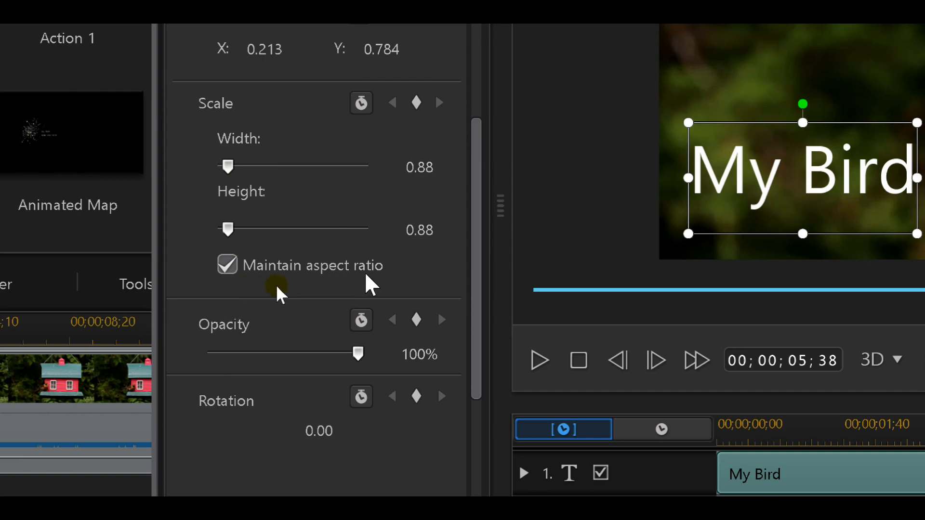
left_click(227, 265)
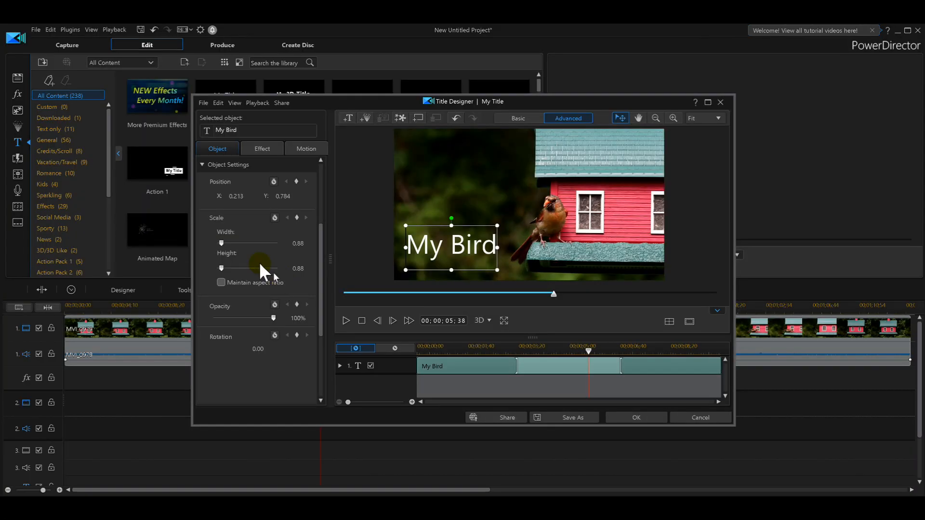
left_click(204, 164)
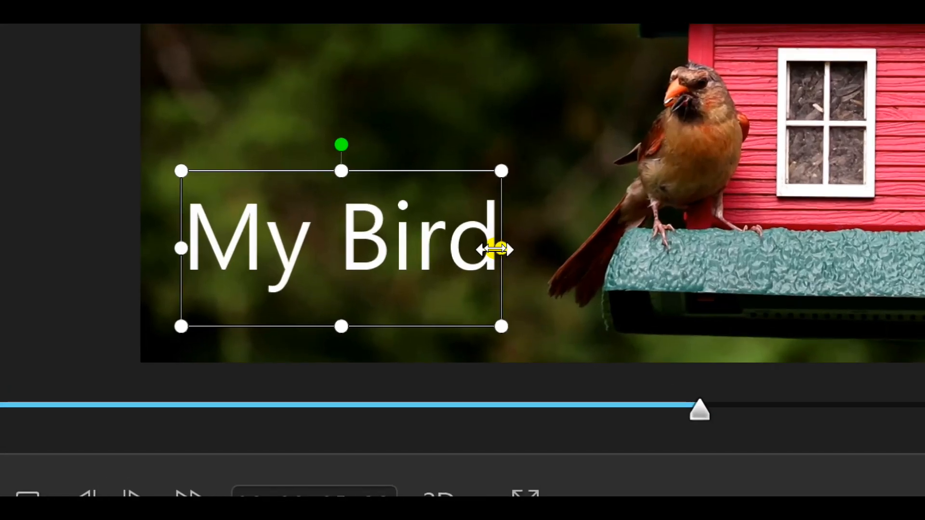
left_click_drag(496, 248, 544, 280)
left_click_drag(354, 172, 365, 225)
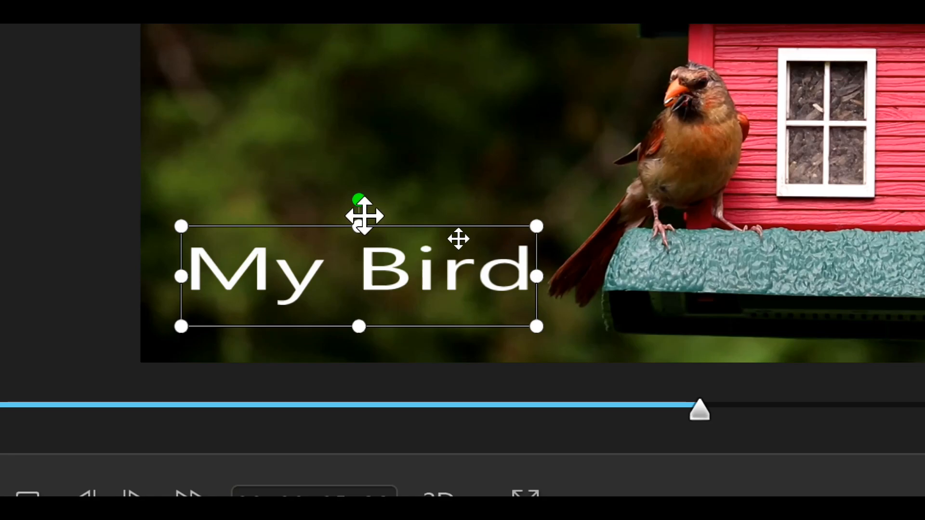
mouse_move(362, 213)
left_mouse_down()
mouse_move(331, 212)
mouse_move(357, 213)
left_mouse_up()
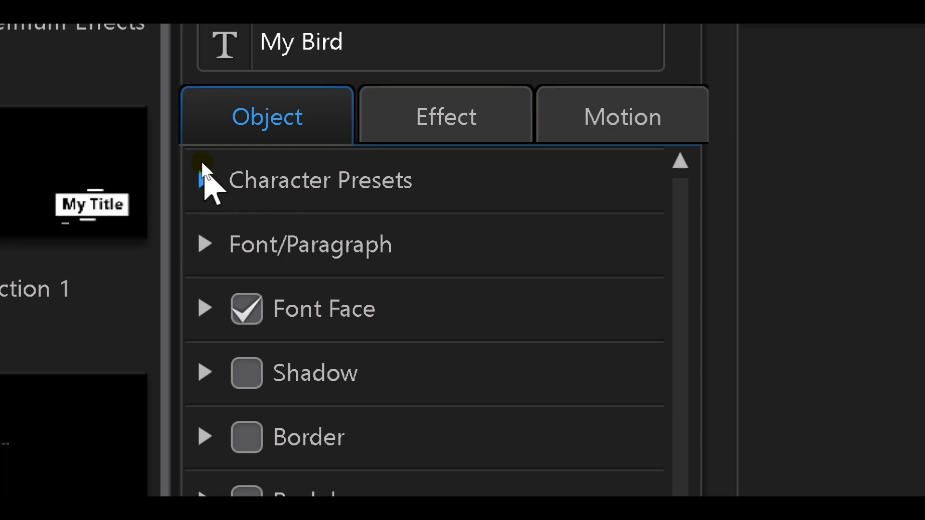
Step: Try several default character presets on My Bird, apply the yellow italic one with black shadow, and accept the title changes
left_click(203, 167)
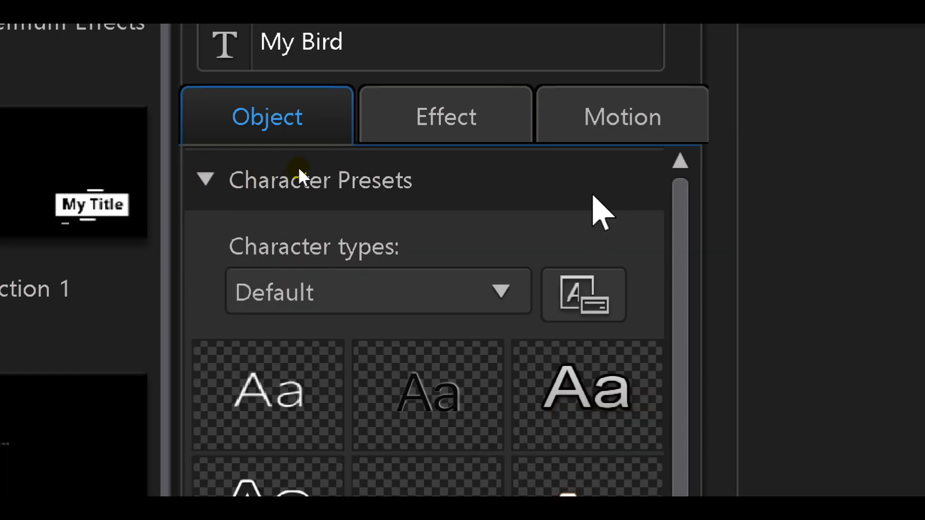
scroll(602, 212, "down", 5)
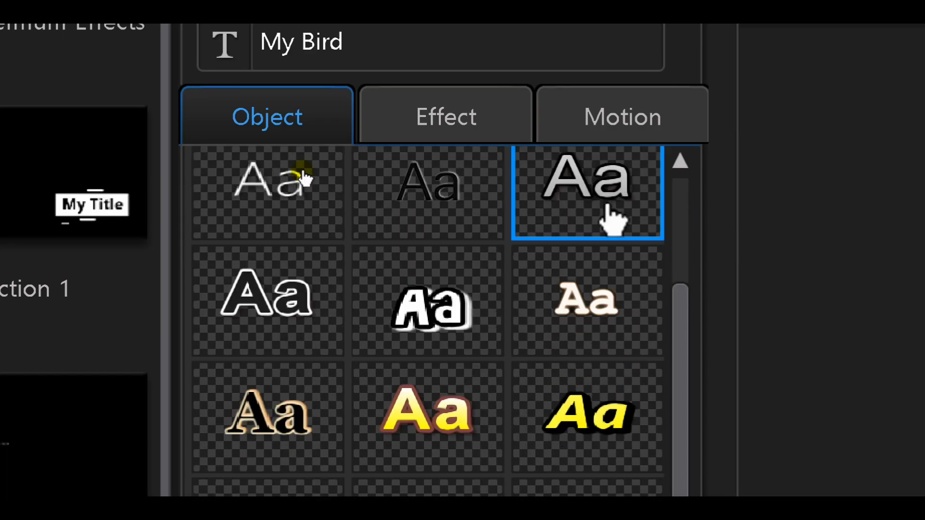
left_click(252, 420)
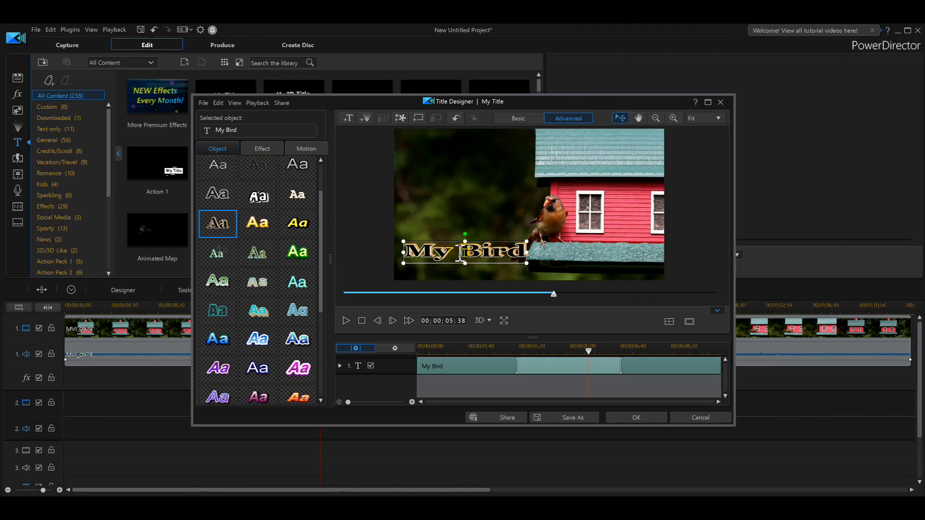
left_click(265, 228)
left_click(294, 227)
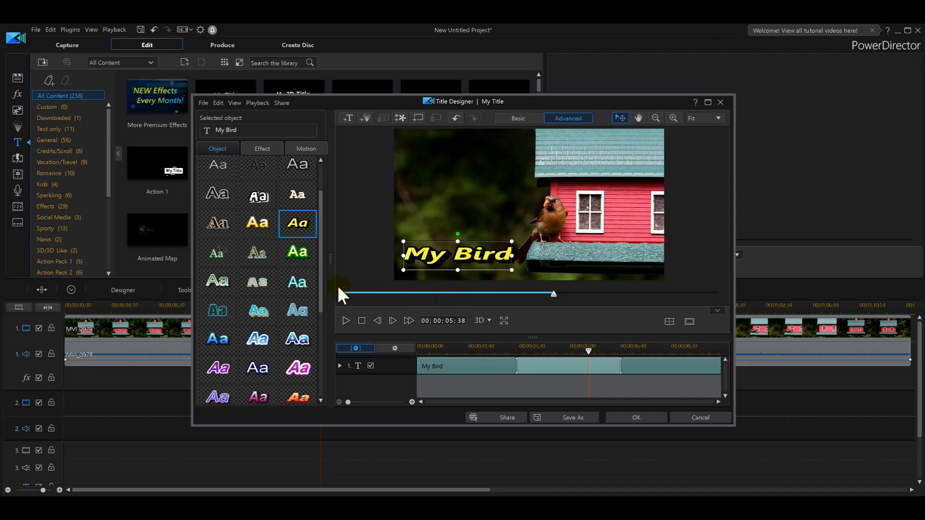
left_click_drag(322, 280, 326, 237)
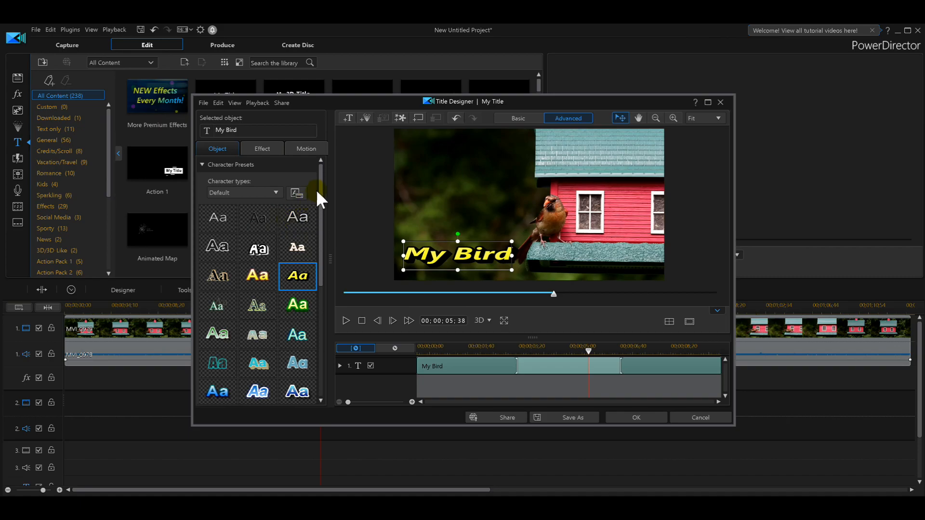
left_click_drag(319, 190, 330, 154)
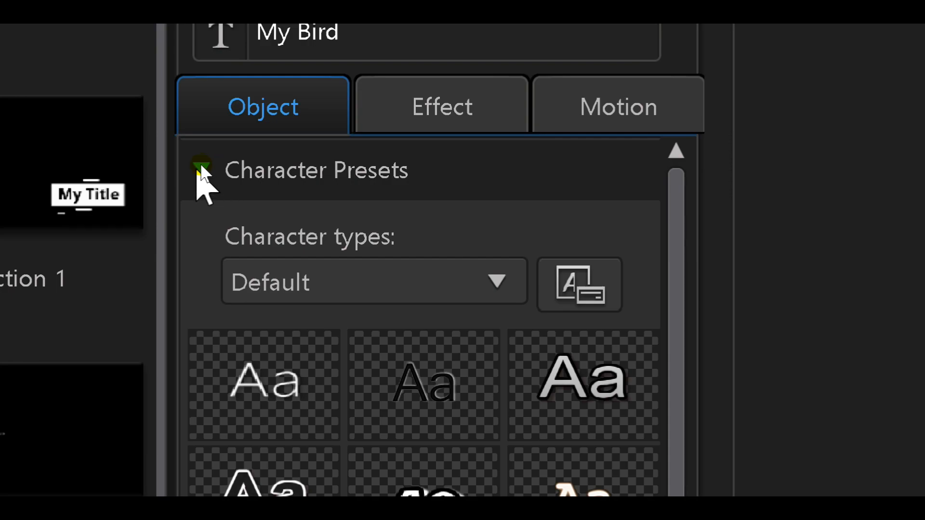
left_click(200, 169)
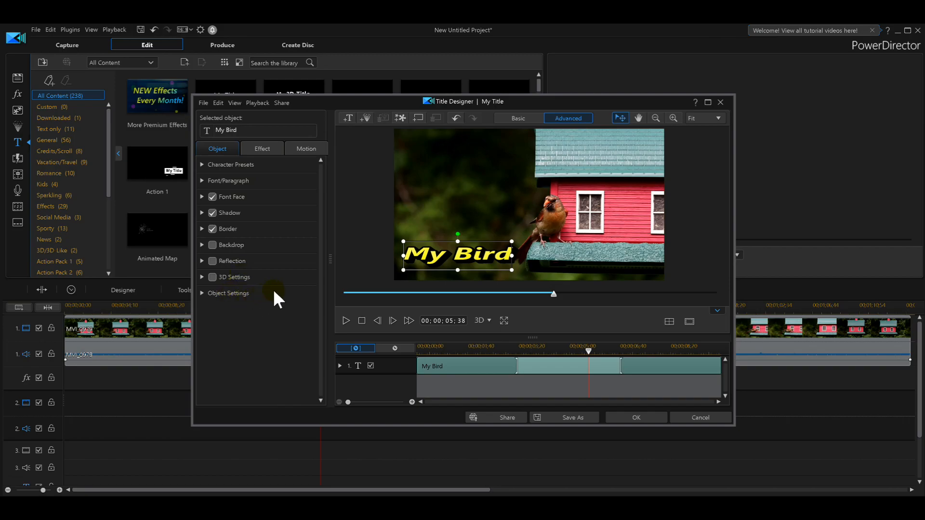
left_click(630, 416)
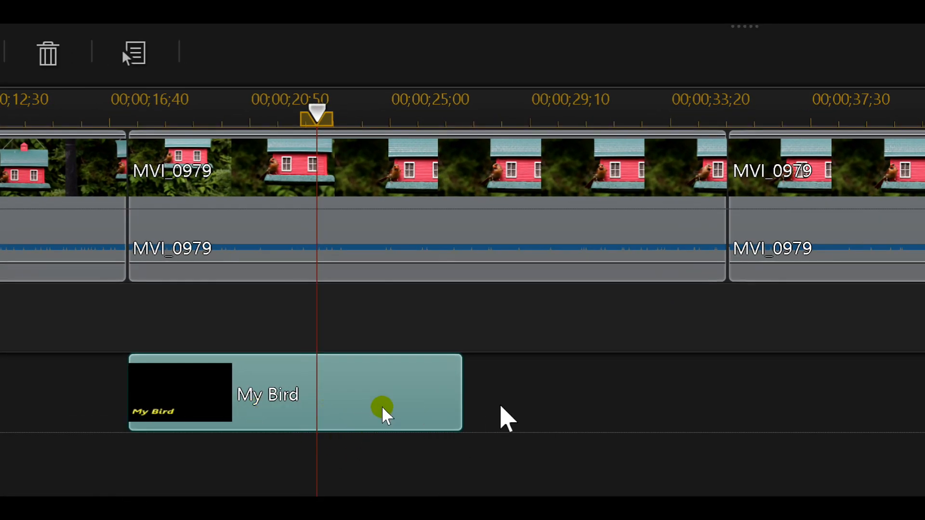
Step: Shorten the My Bird clip on track 2 to about 00;00;05;15 from its end, and set the playhead just before it at 00;00;16;35
left_click(409, 183)
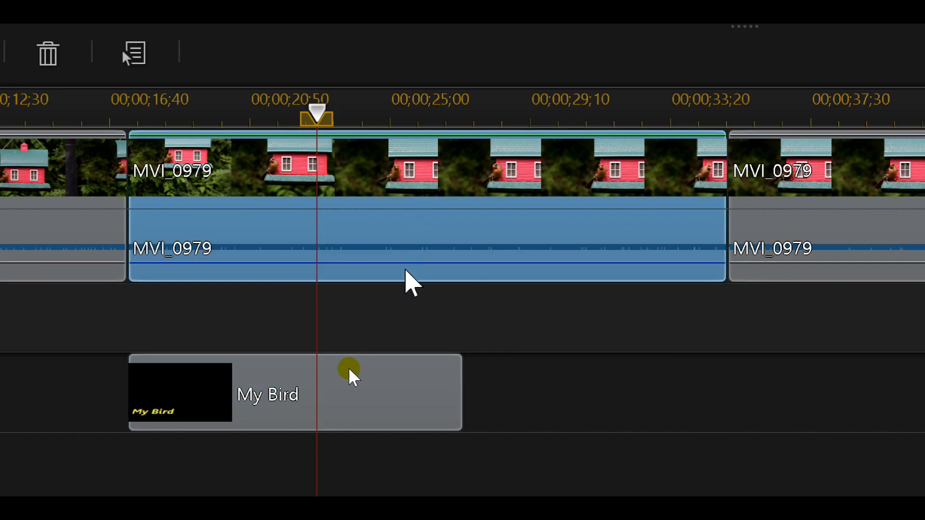
left_click(382, 404)
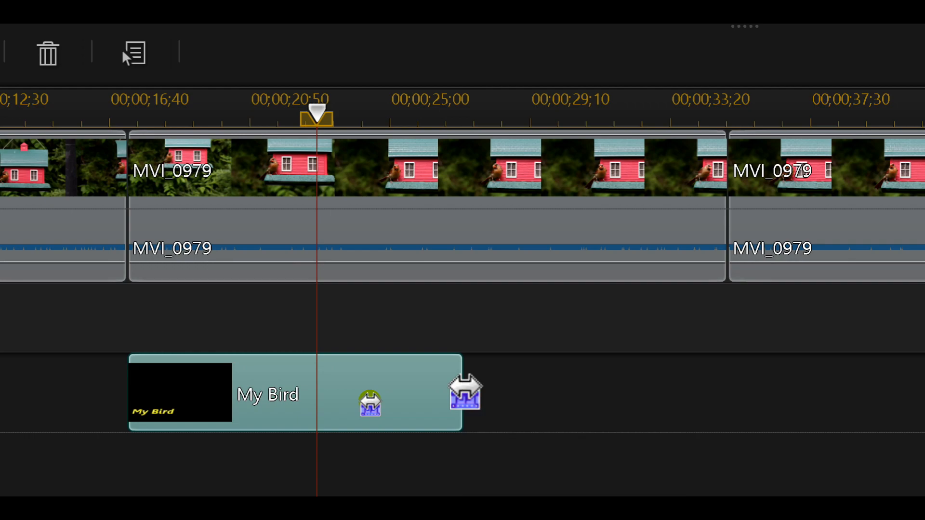
left_click_drag(464, 391, 305, 386)
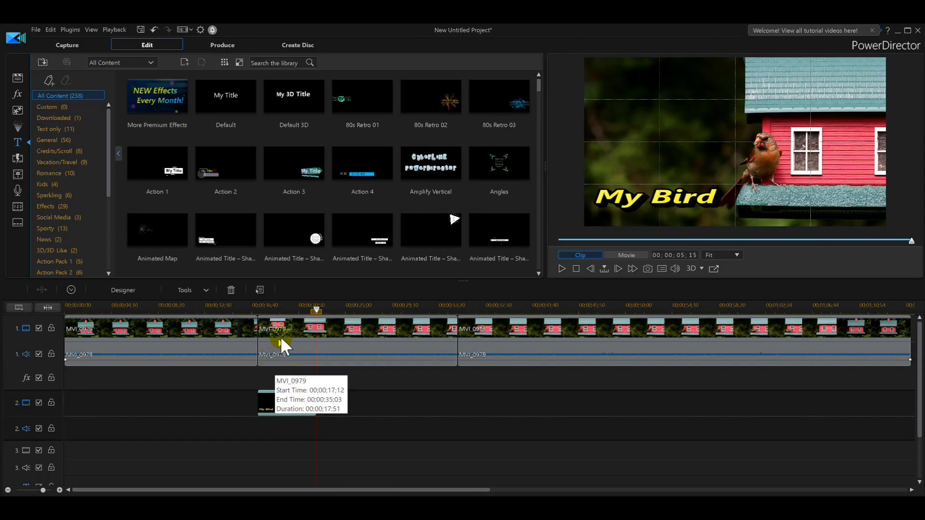
left_click(249, 311)
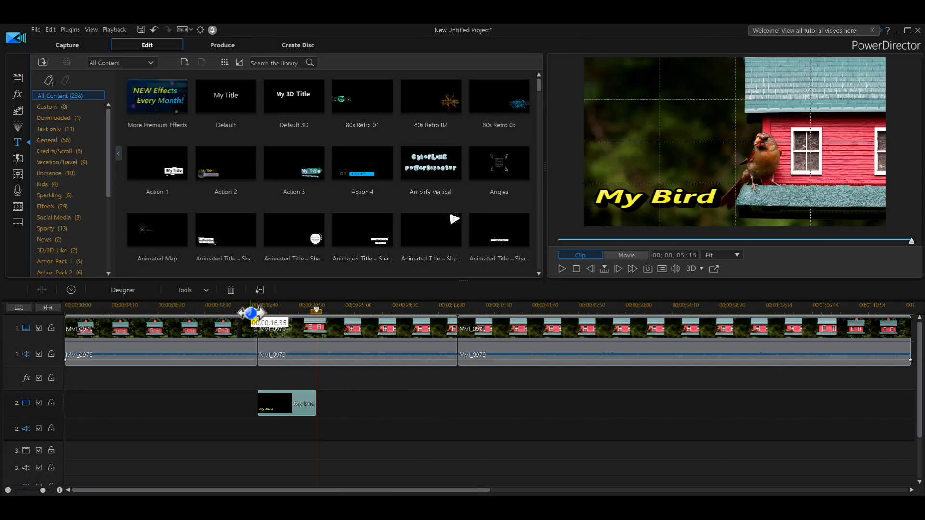
Step: Play the movie through the My Bird title and pause just past its end
left_click(562, 269)
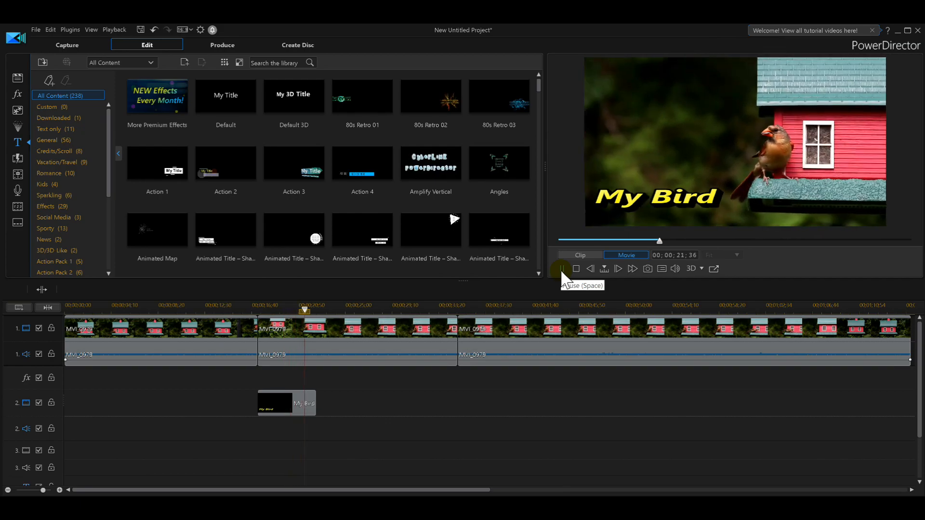
left_click(562, 269)
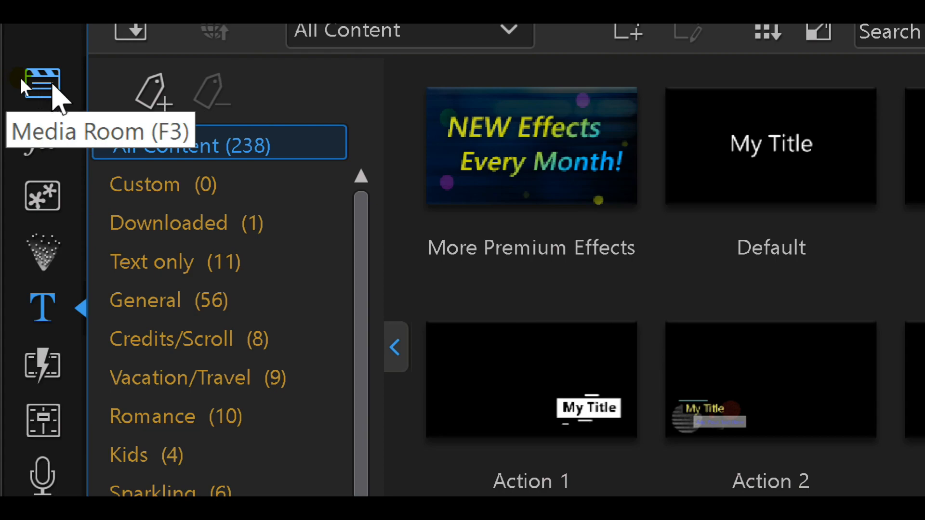
Step: Examine the Media Room's Background Music library, its Media Content clips and the available media import options
left_click(52, 86)
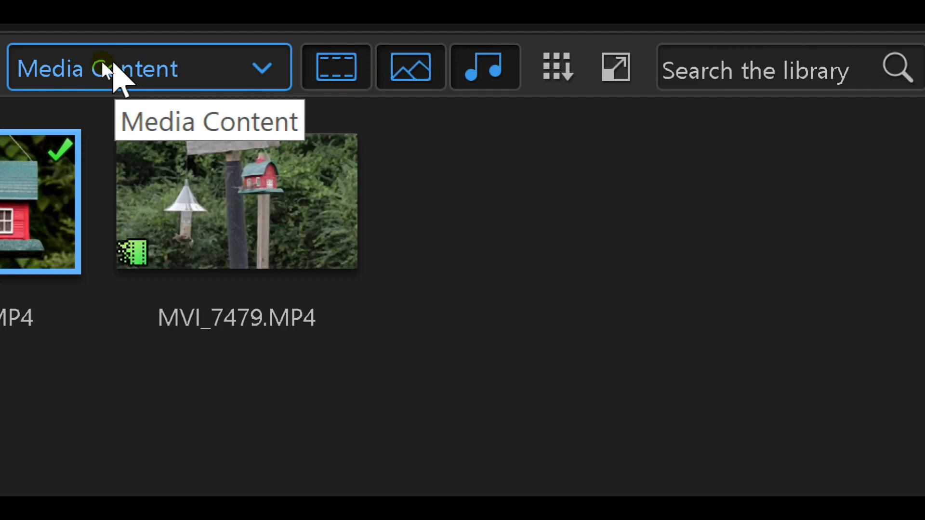
left_click(258, 59)
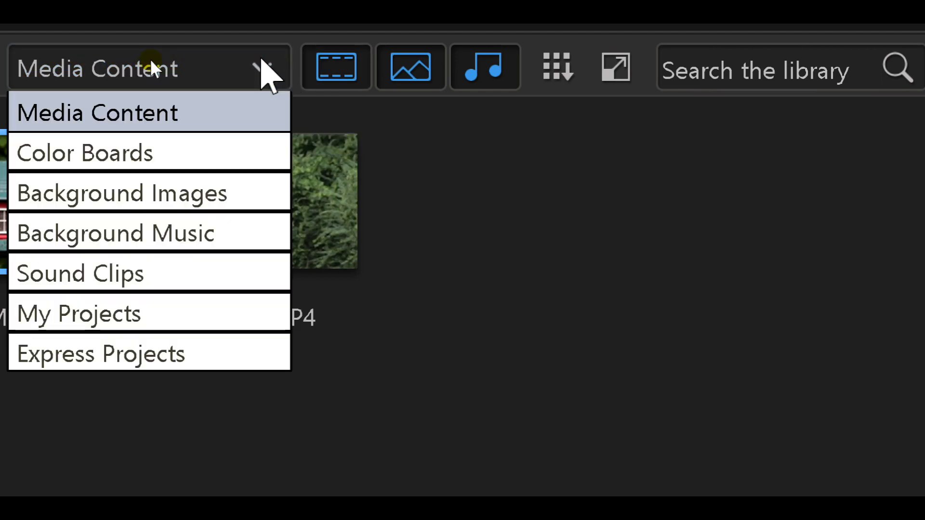
left_click(165, 242)
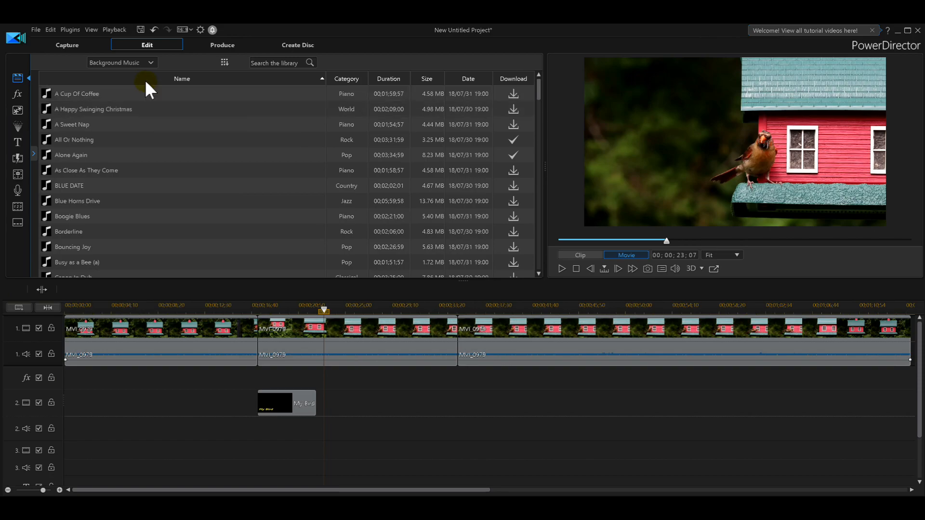
left_click(134, 64)
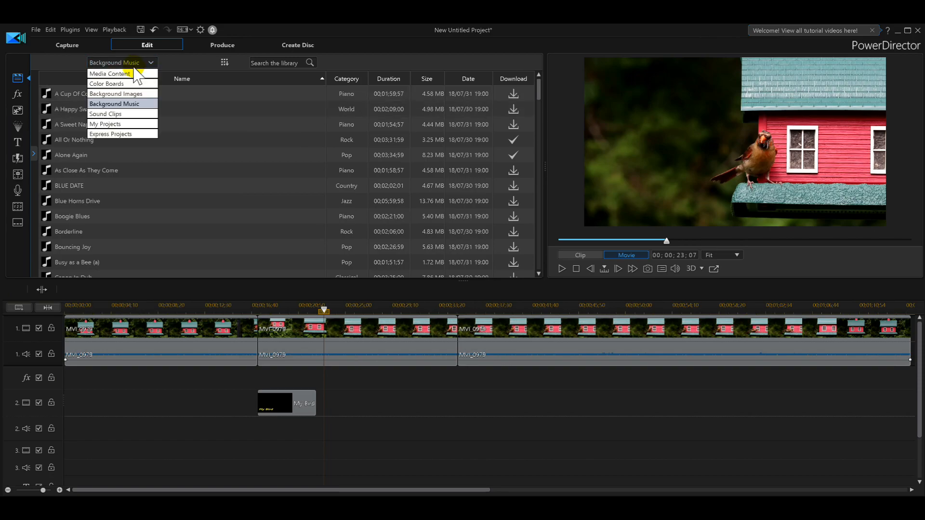
left_click(125, 71)
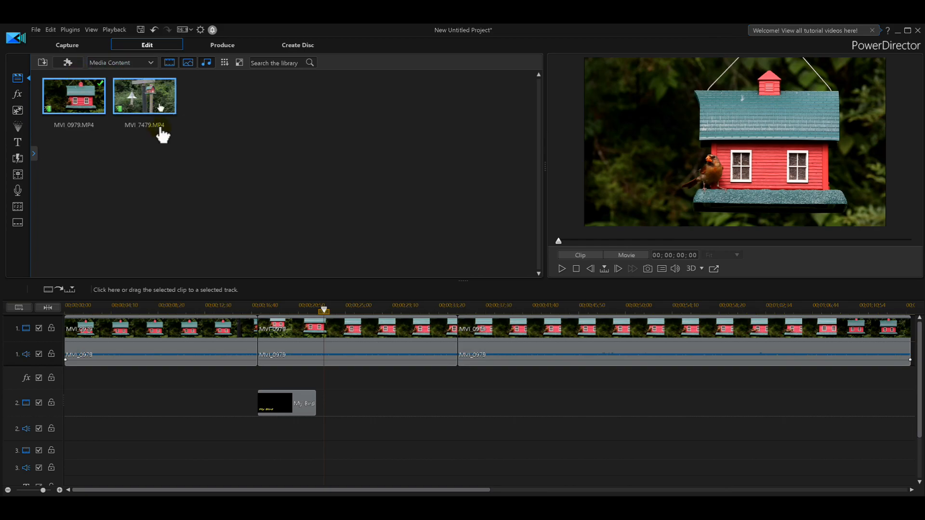
left_click(36, 31)
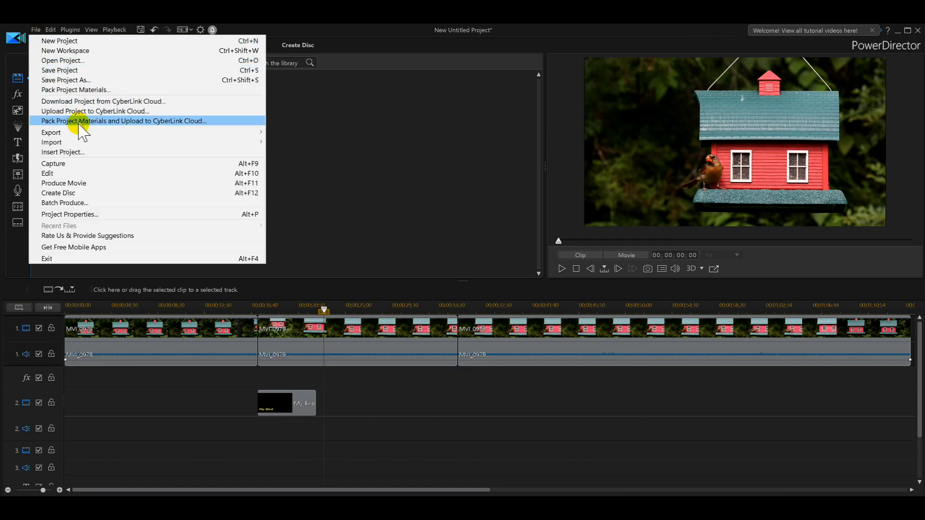
mouse_move(88, 143)
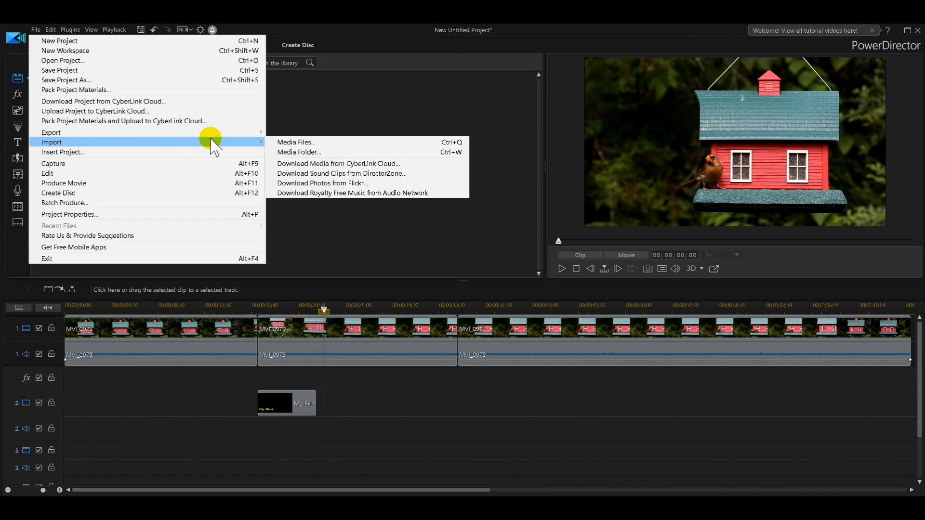
left_click(351, 107)
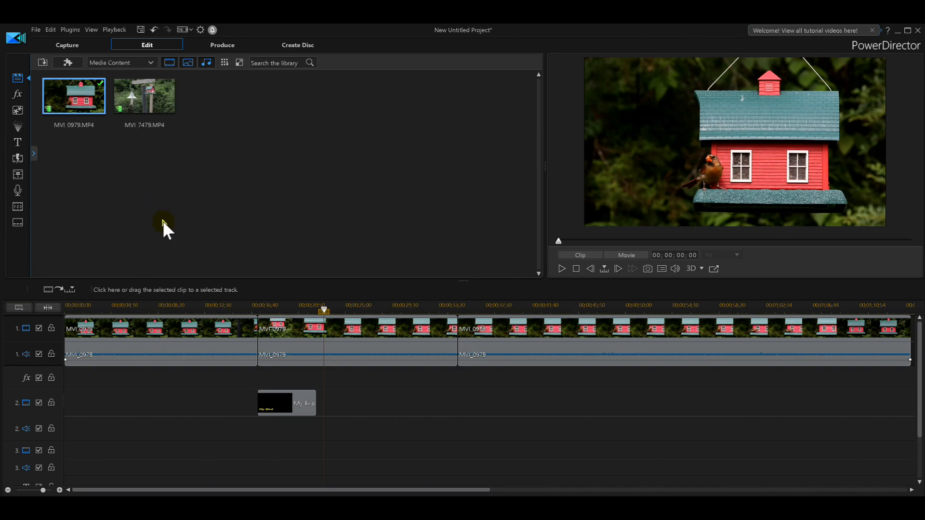
Step: Add the Alone Again background music to audio track 2 at the timeline's start, and return the library to Media Content
left_click(102, 66)
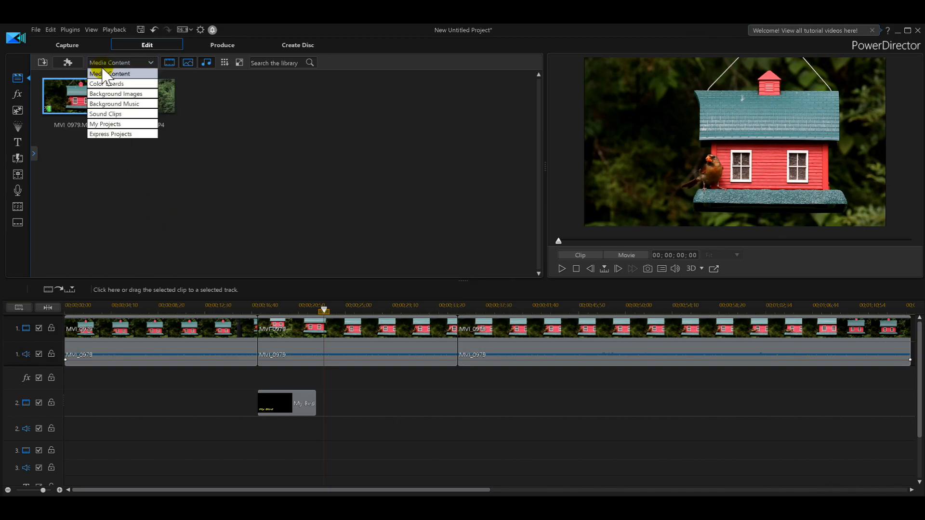
left_click(118, 104)
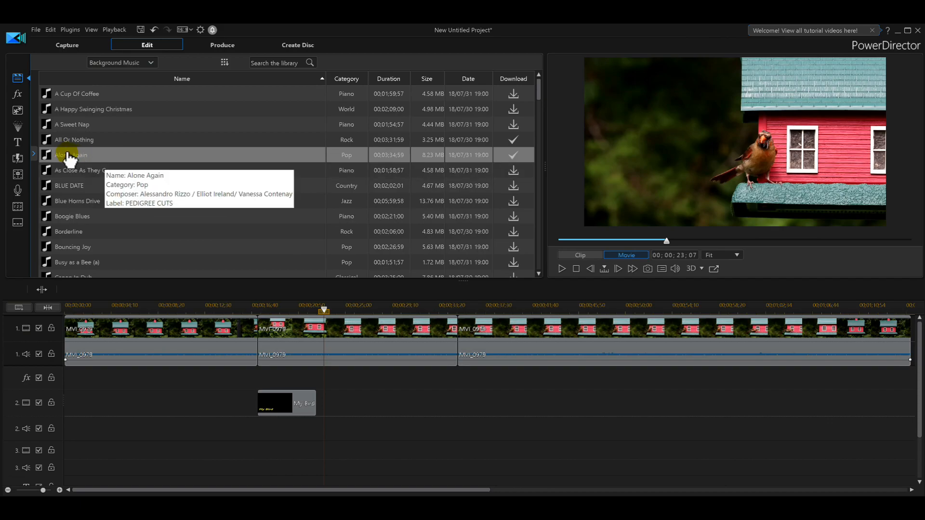
left_click_drag(70, 158, 61, 436)
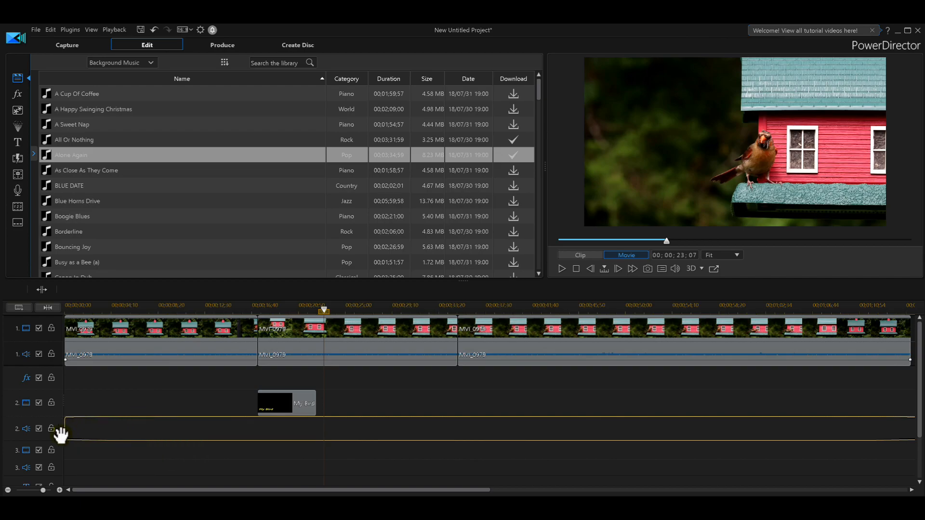
left_click_drag(60, 435, 67, 431)
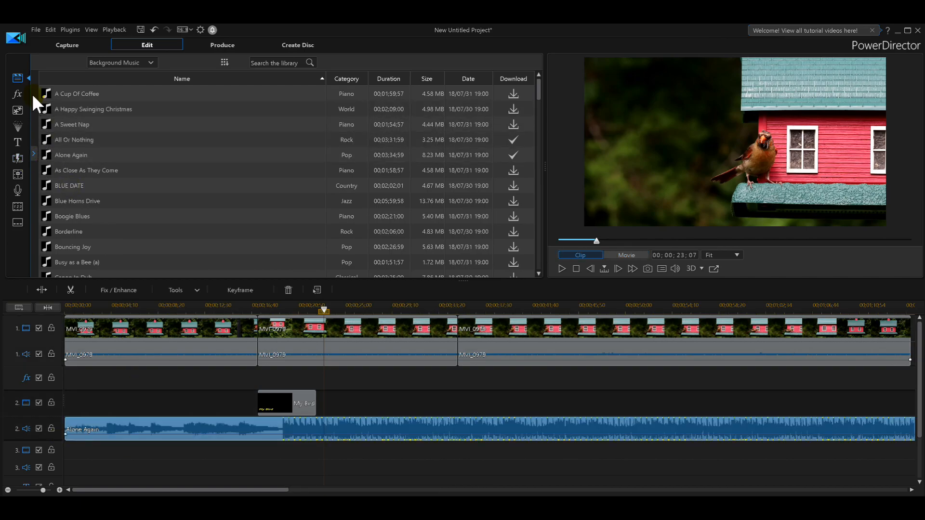
left_click(102, 63)
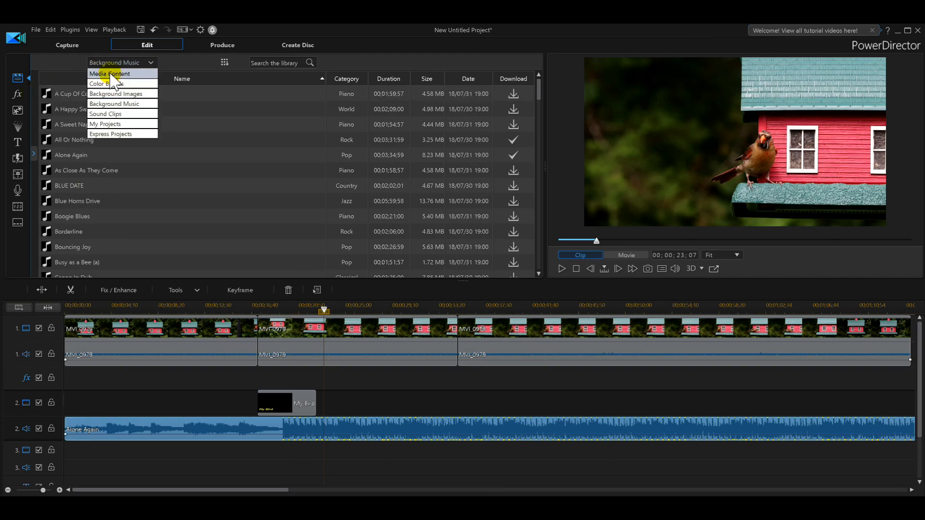
left_click(103, 73)
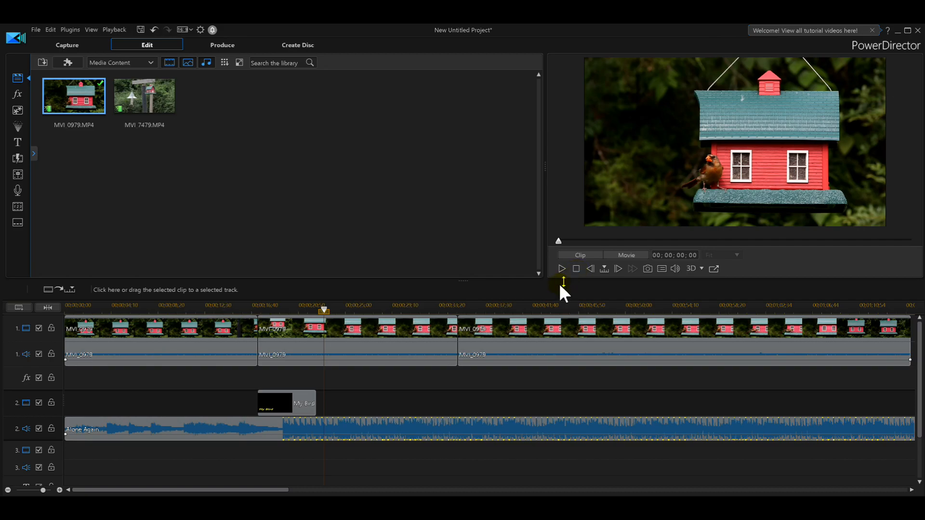
Step: Compare where stopping sends the playhead with different clips selected and with none selected, finishing at the movie's start
left_click(386, 331)
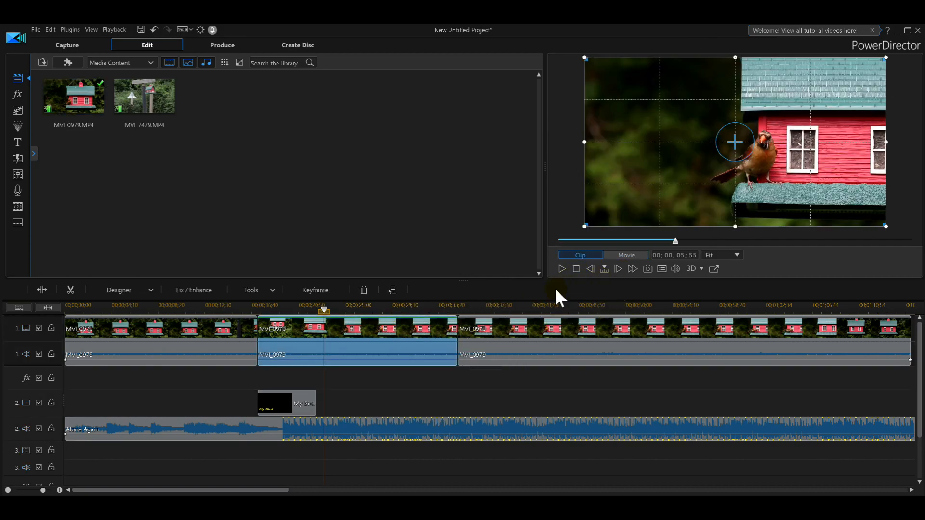
left_click(576, 269)
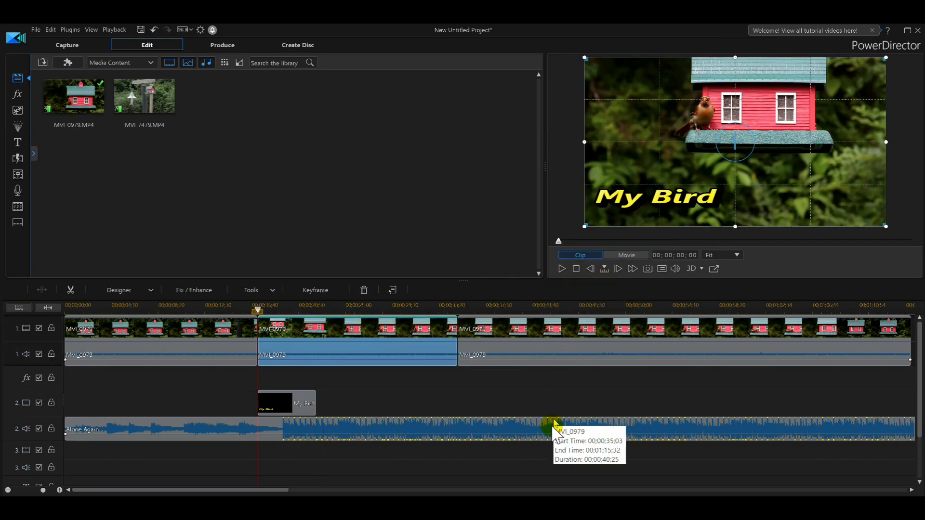
left_click(554, 419)
left_click(538, 364)
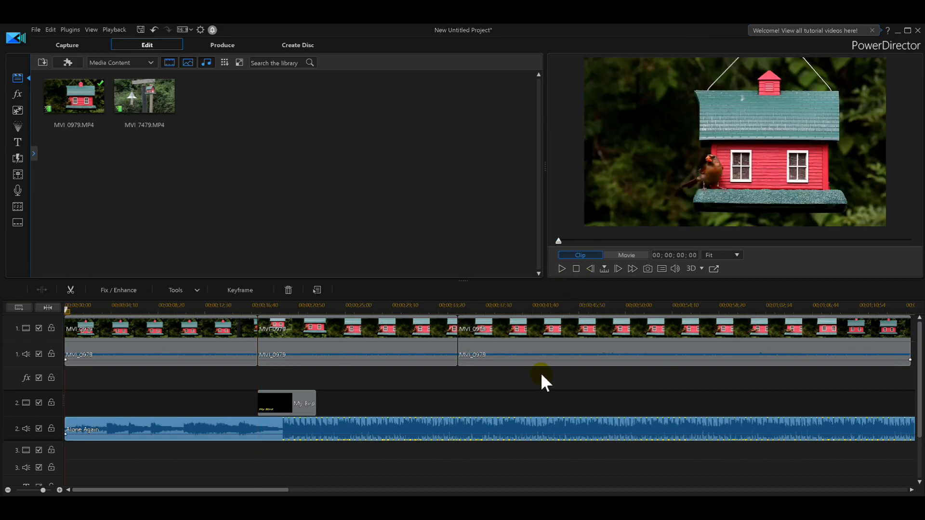
left_click(608, 353)
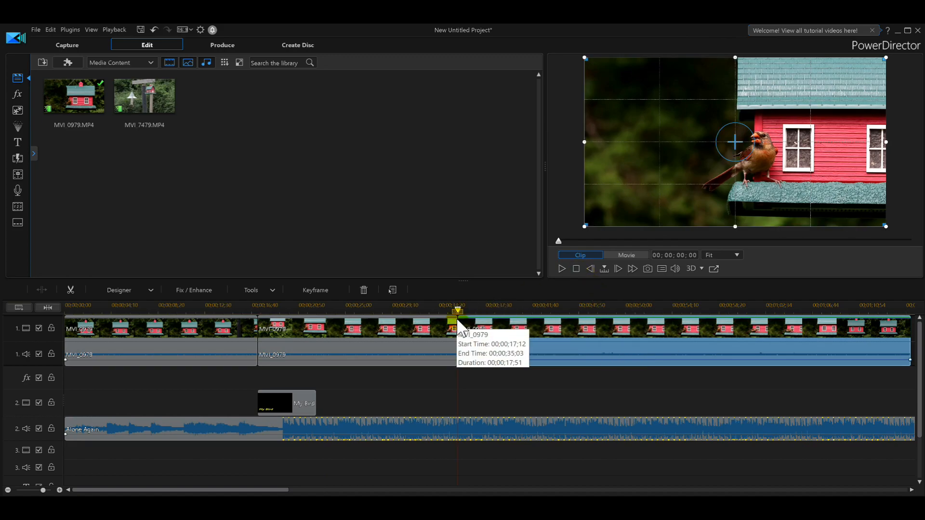
left_click_drag(446, 331, 441, 331)
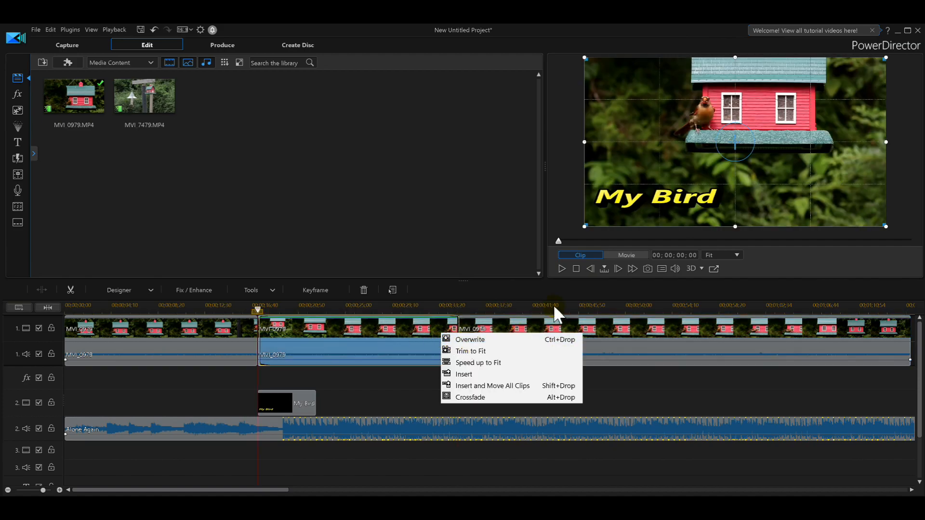
left_click(576, 272)
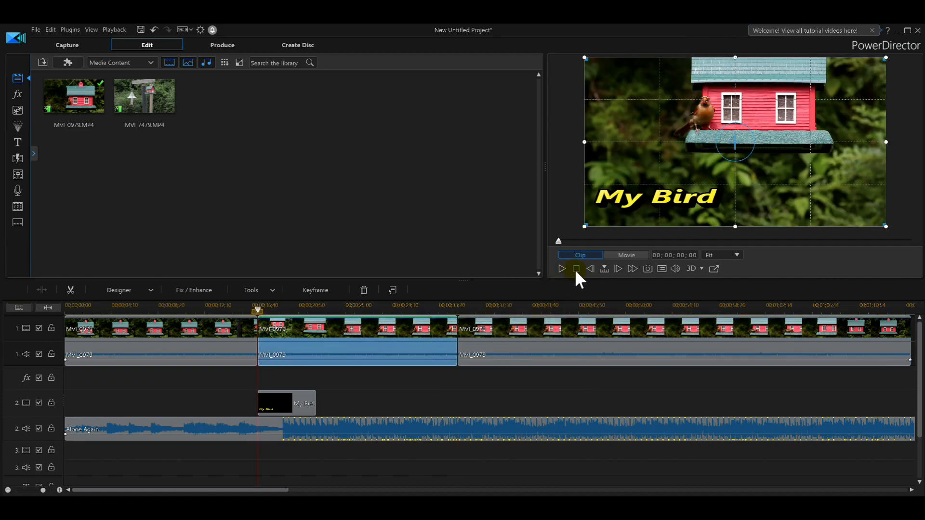
left_click(458, 389)
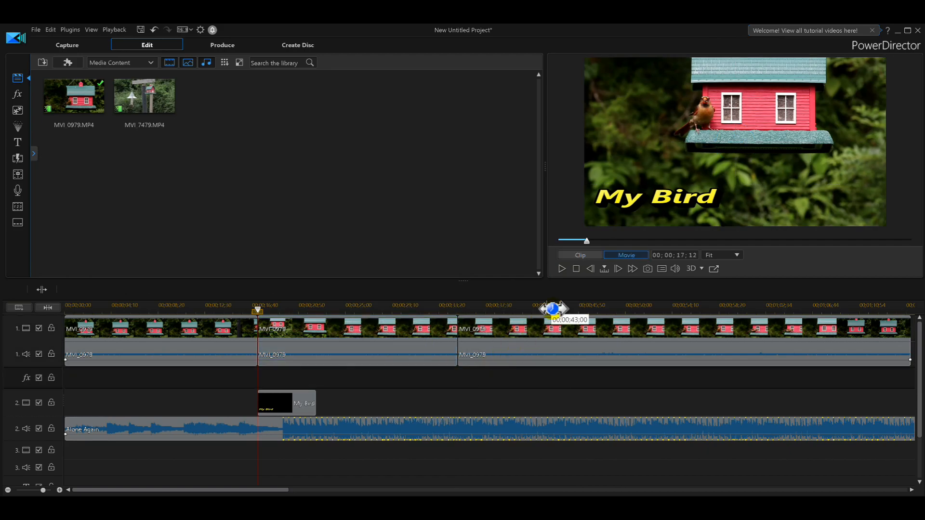
left_click(576, 270)
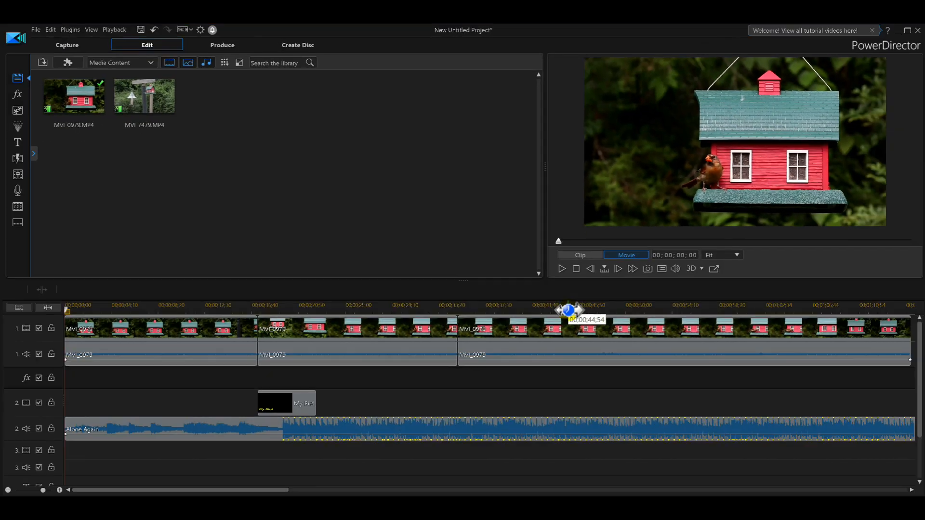
Step: Play the movie from its start with the music, pause it, and return the playhead to the beginning
left_click(560, 316)
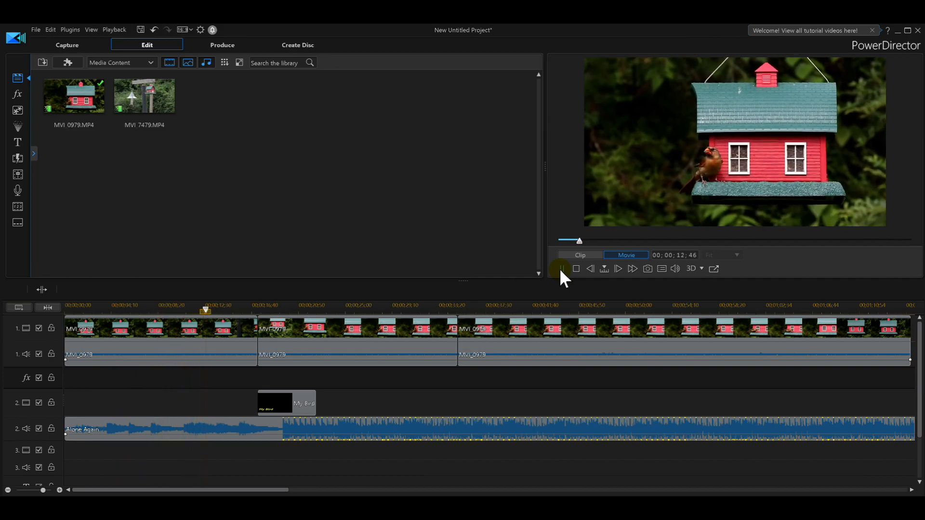
left_click(560, 268)
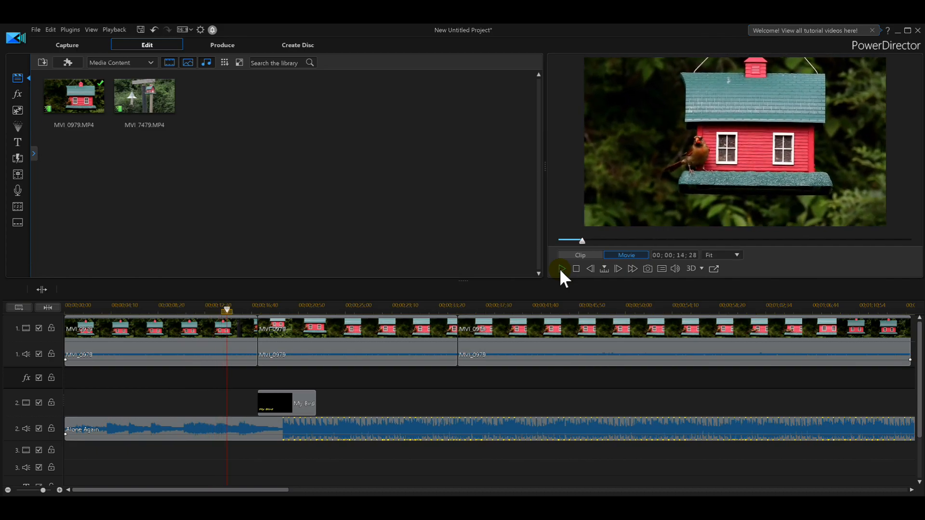
left_click(576, 269)
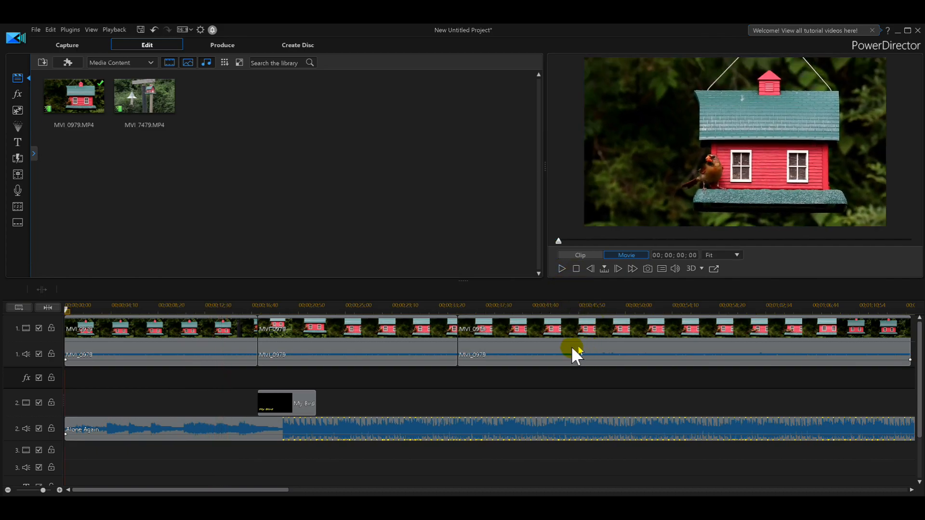
Step: Try the Alone Again clip's volume at +10.2 and at its minimum, settle on about -9.9, and preview the movie from the start
left_click(390, 424)
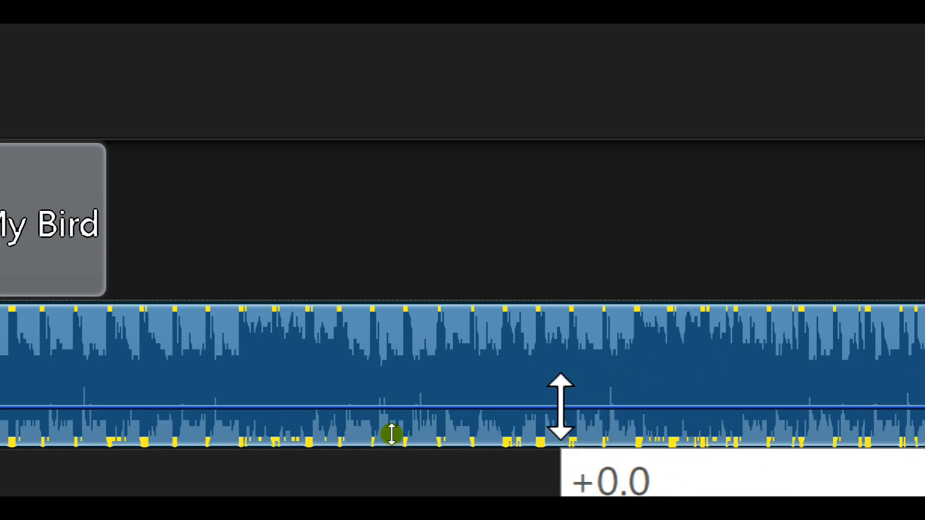
left_click_drag(561, 406, 578, 334)
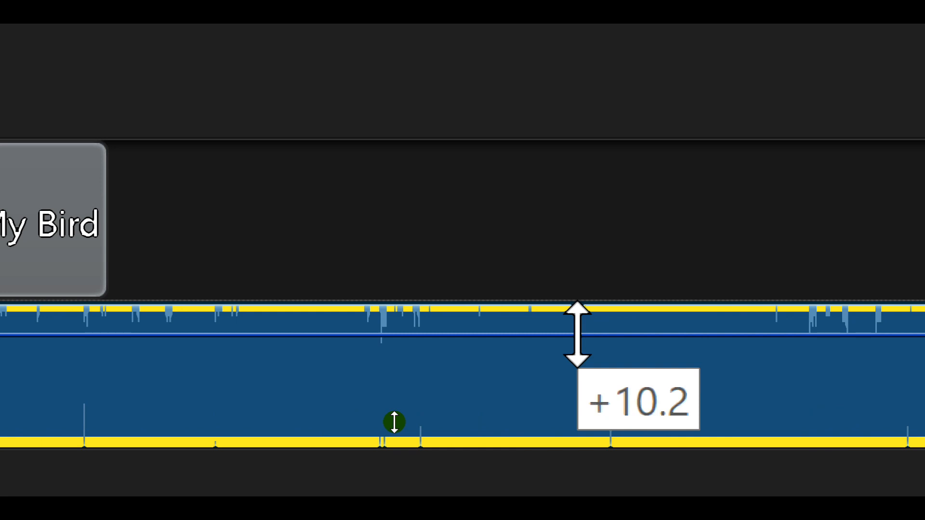
left_click_drag(577, 335, 579, 423)
left_click_drag(585, 399, 577, 442)
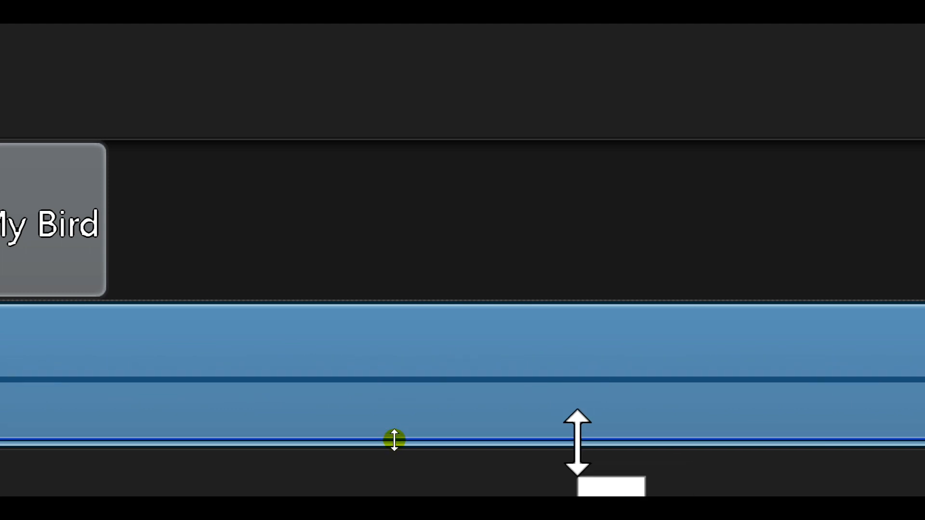
left_click_drag(577, 443, 576, 424)
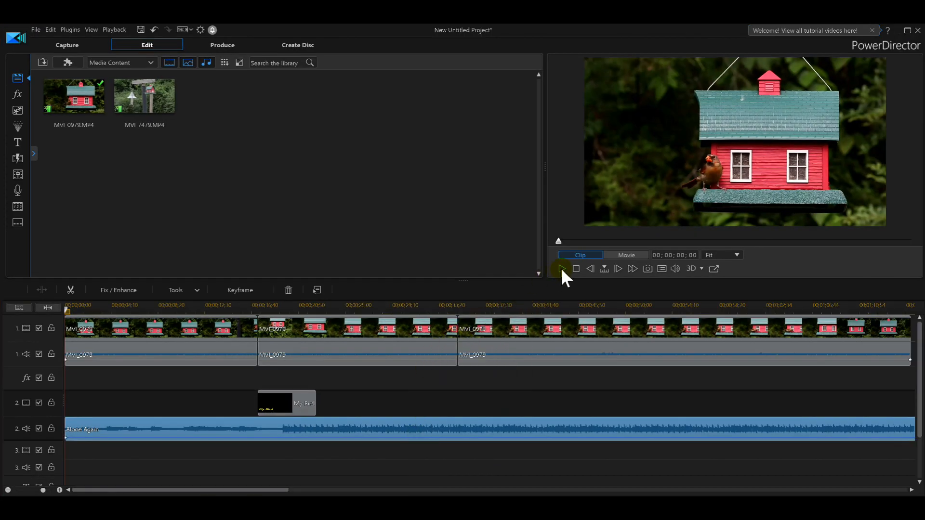
left_click(561, 268)
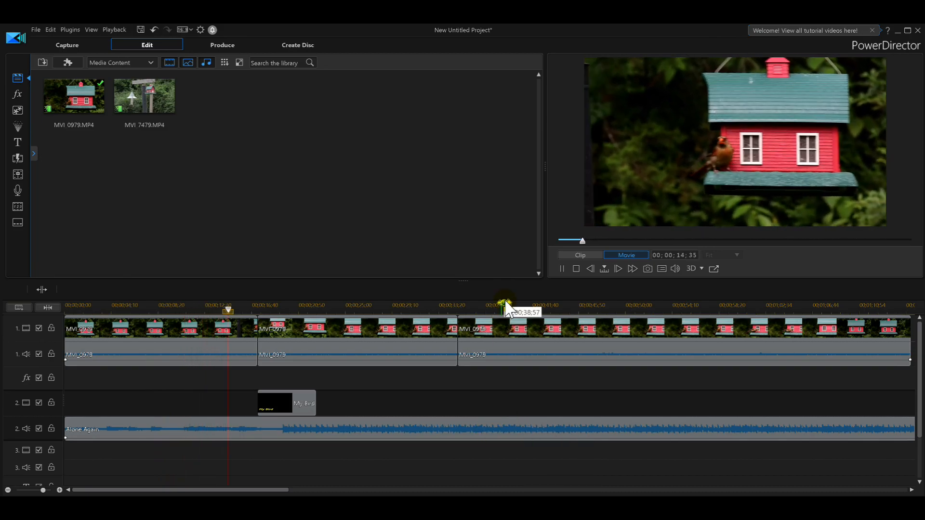
left_click(575, 269)
Step: Lower the Alone Again clip's volume further, and play the movie from the start and from about 39 seconds
left_click(516, 432)
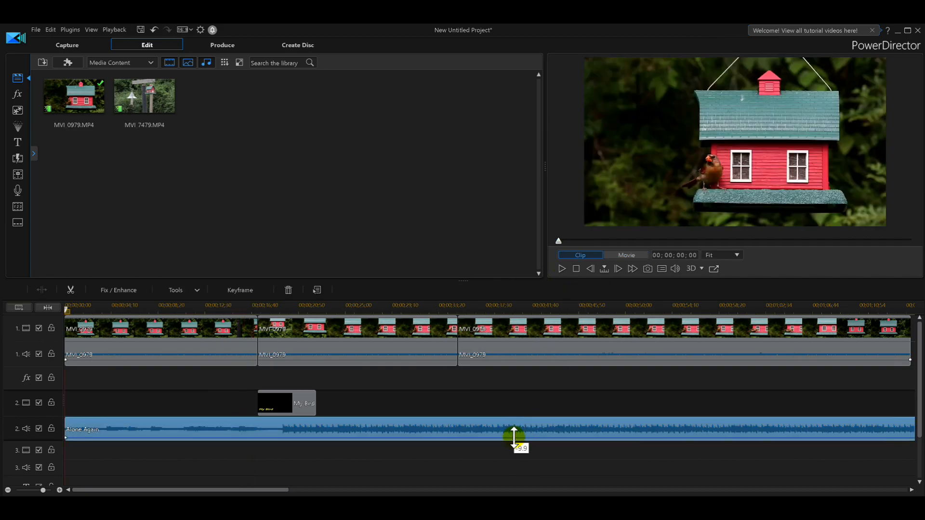
left_click_drag(514, 437, 512, 438)
left_click(562, 269)
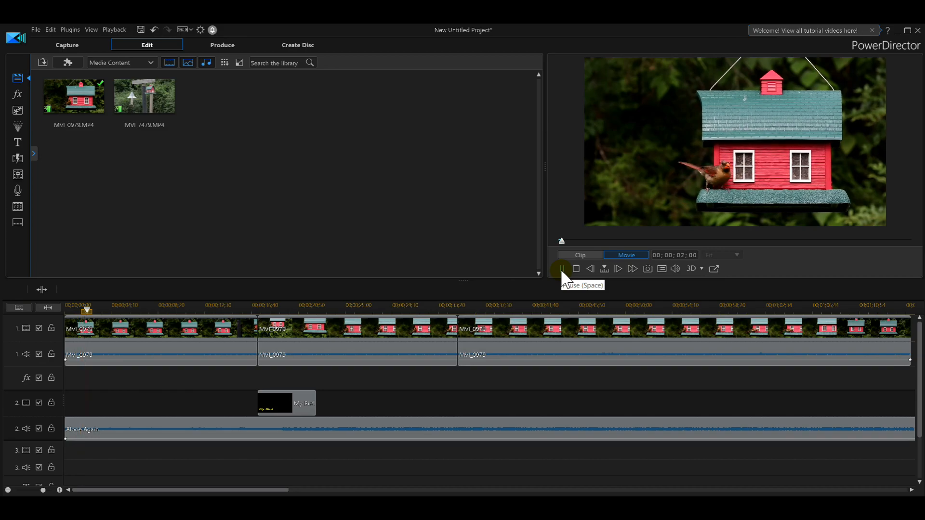
left_click(512, 307)
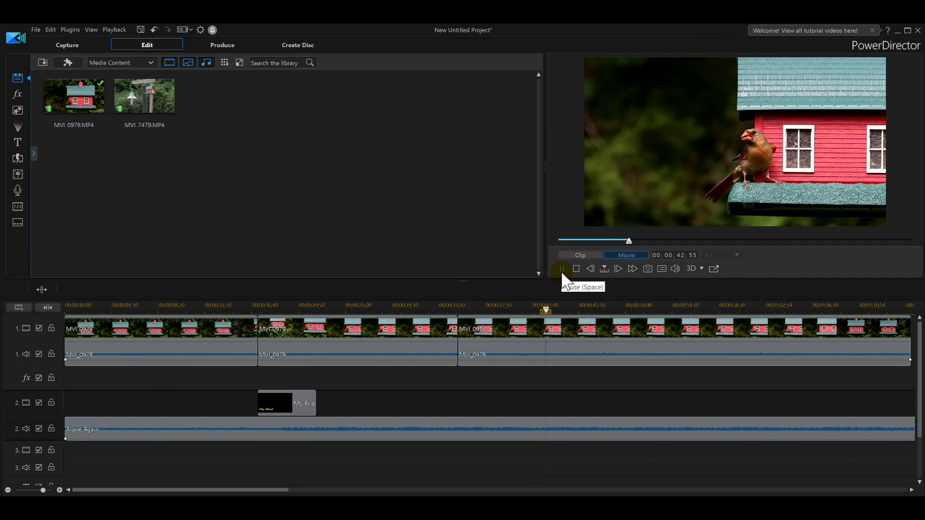
Step: Pause the movie and preview the Binary 1, Binary 2 and Blizzard transitions in the transition library
left_click(562, 269)
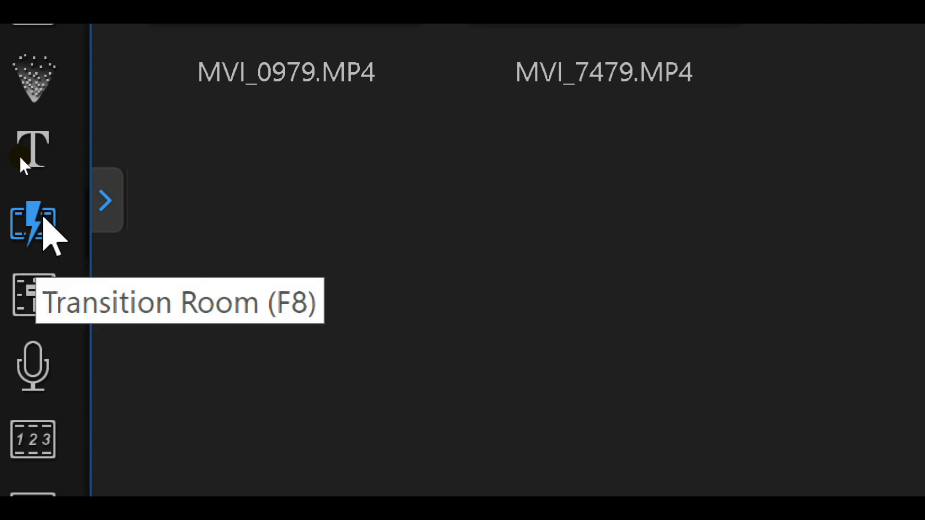
left_click(42, 217)
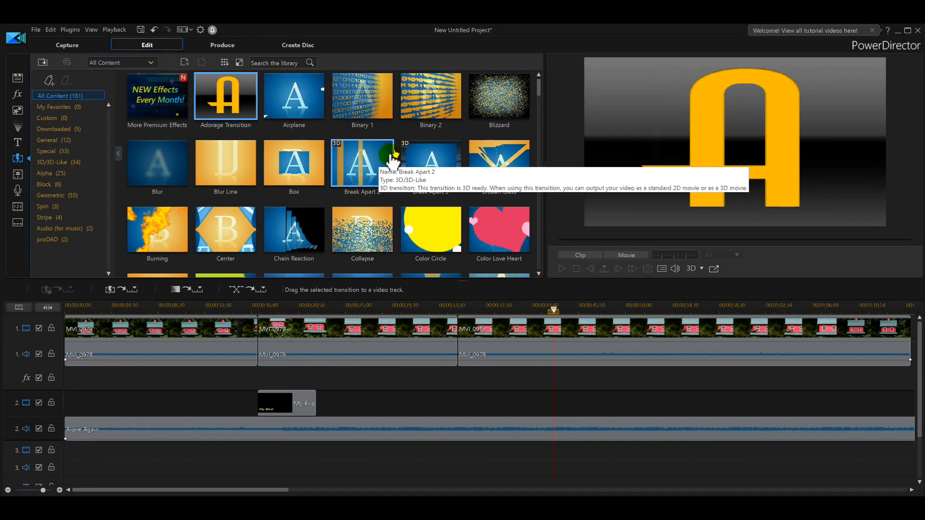
mouse_move(536, 88)
left_mouse_down()
mouse_move(536, 135)
mouse_move(539, 72)
left_mouse_up()
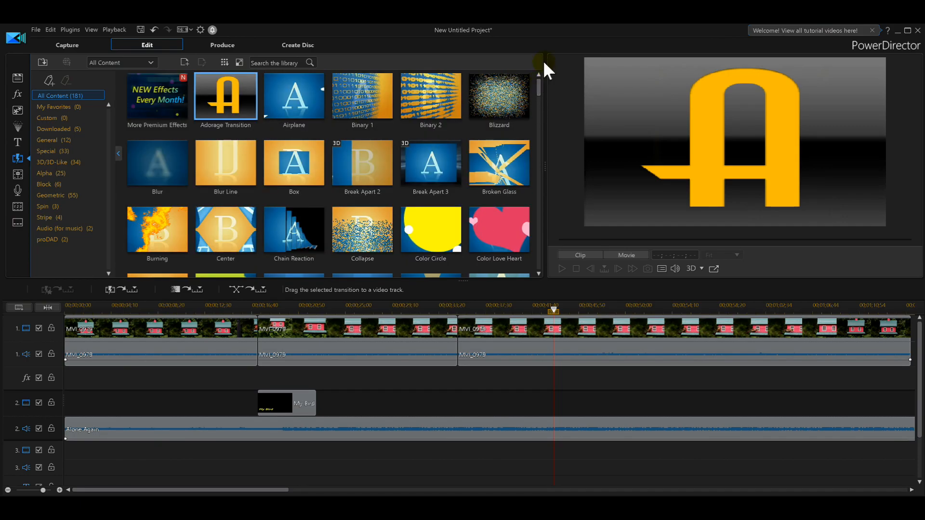
left_click(375, 97)
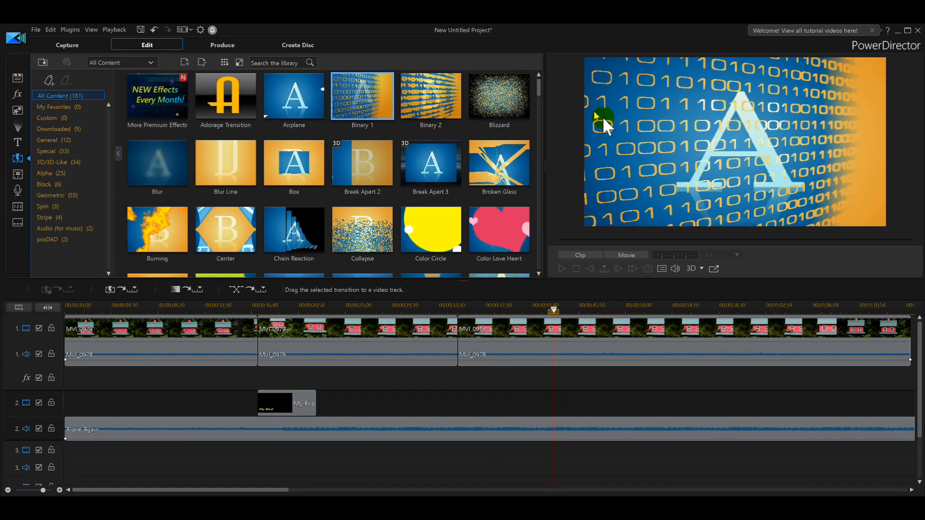
left_click(429, 96)
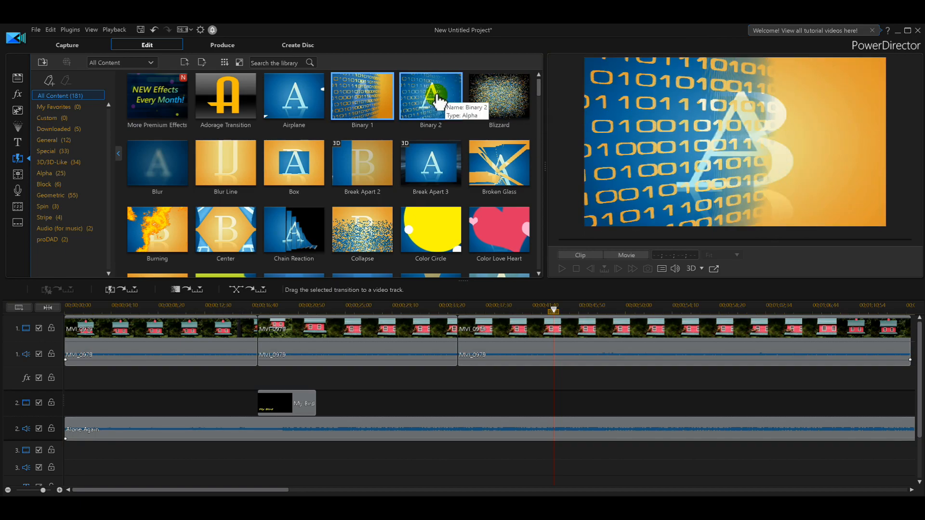
left_click(479, 104)
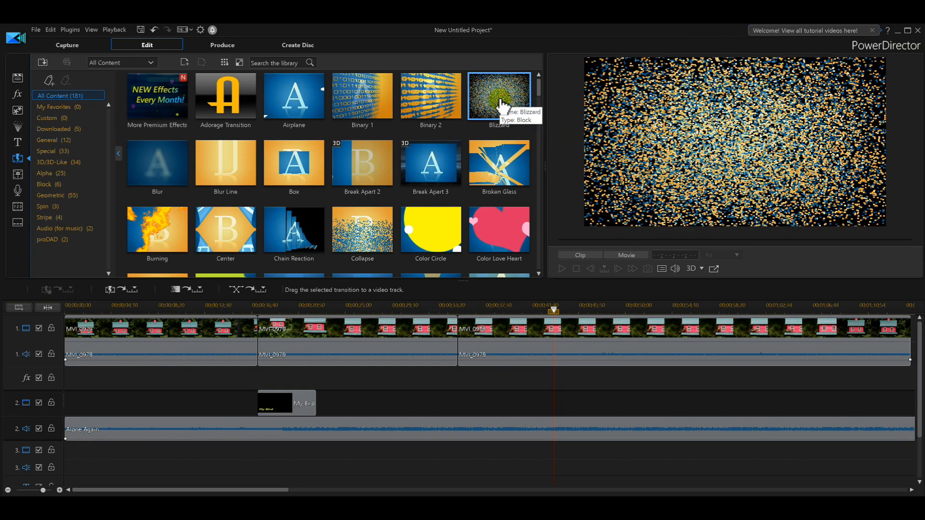
Step: Add the Blizzard transition between the first and second MVI_0979 clips and play the movie from just before it
left_click_drag(499, 98, 258, 337)
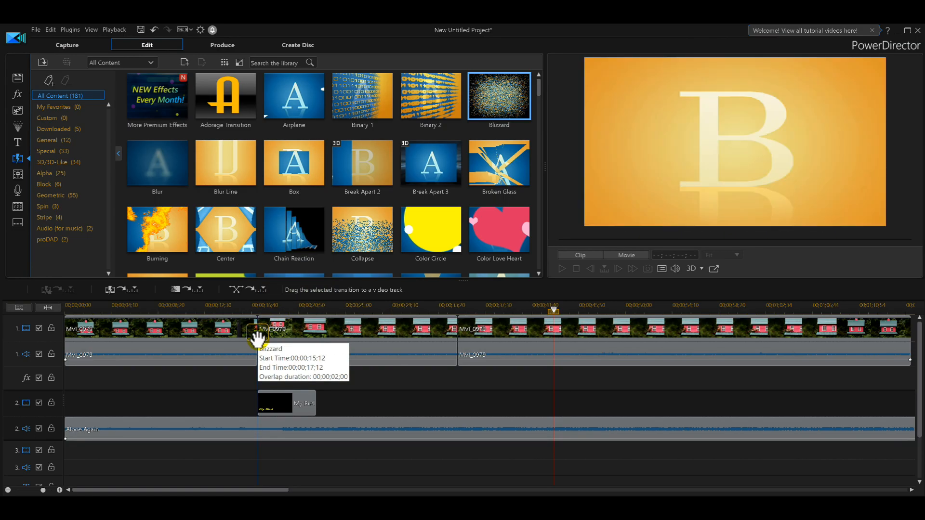
left_click(364, 345)
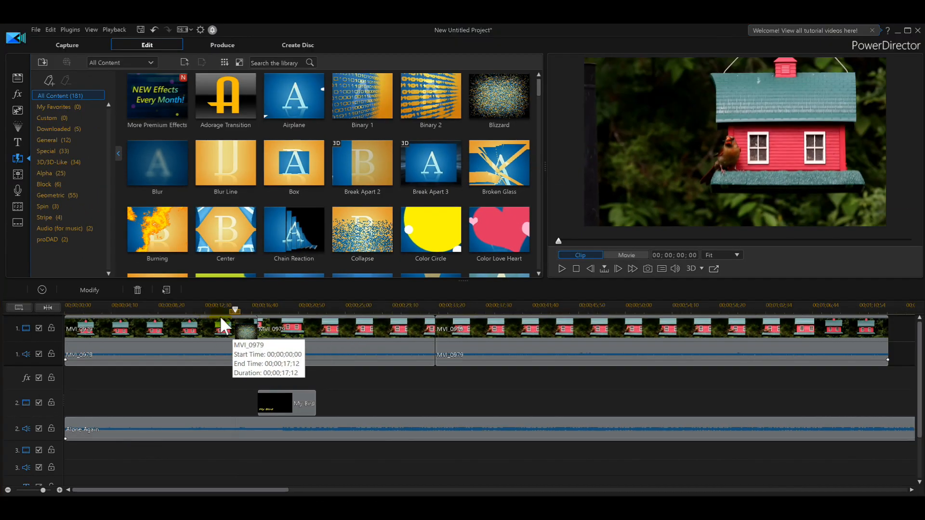
left_click(220, 318)
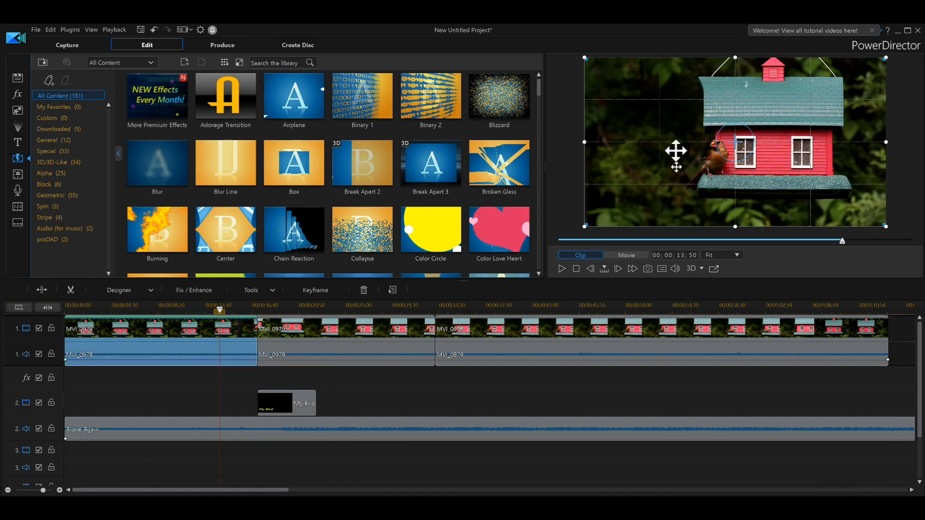
left_click(563, 268)
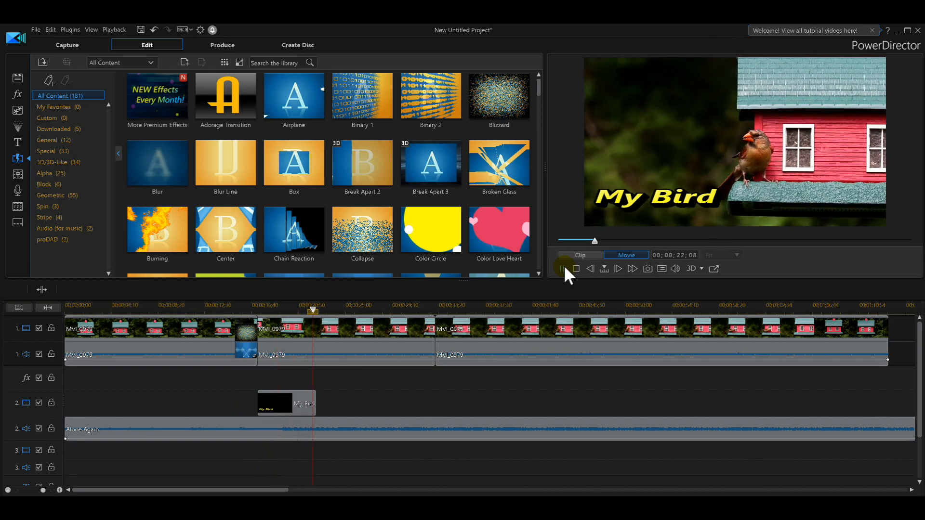
left_click(564, 269)
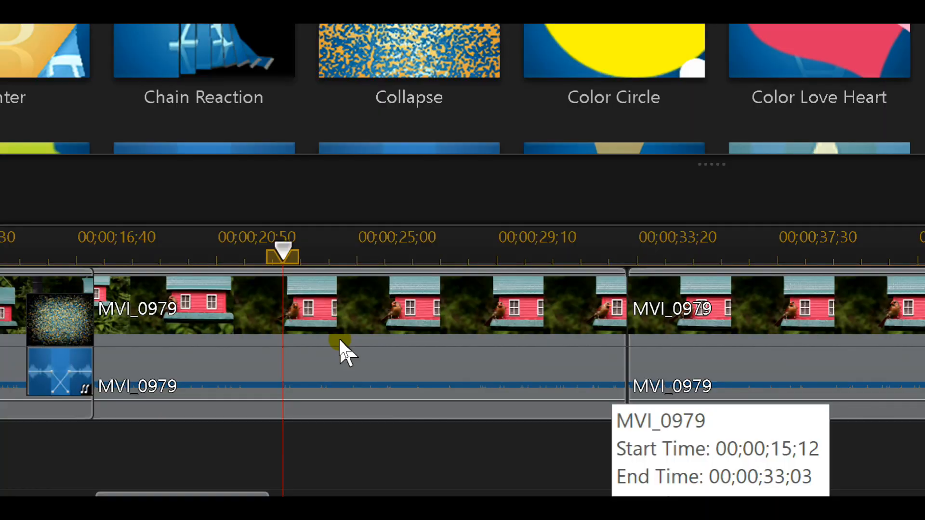
Step: Split the second MVI_0979 clip just after the My Bird title ends and add the Chain Reaction transition at the cut
left_click(340, 340)
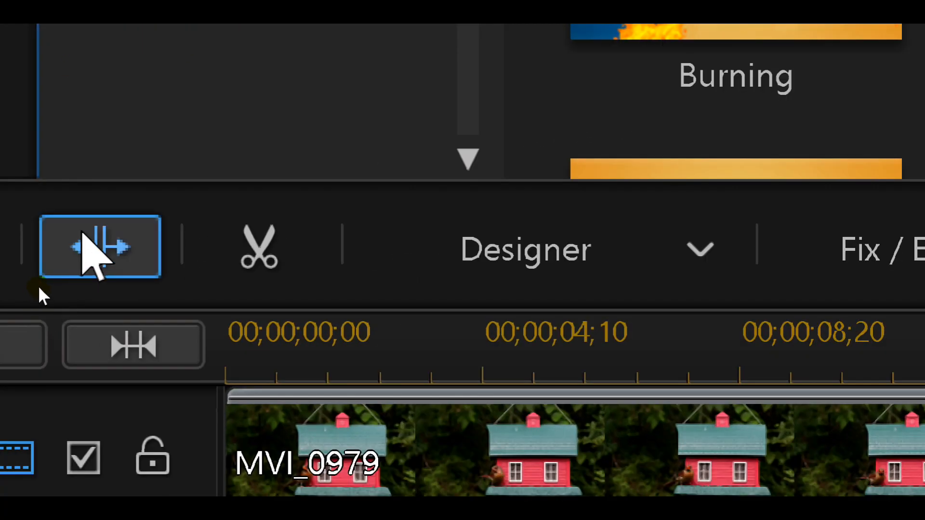
left_click(84, 233)
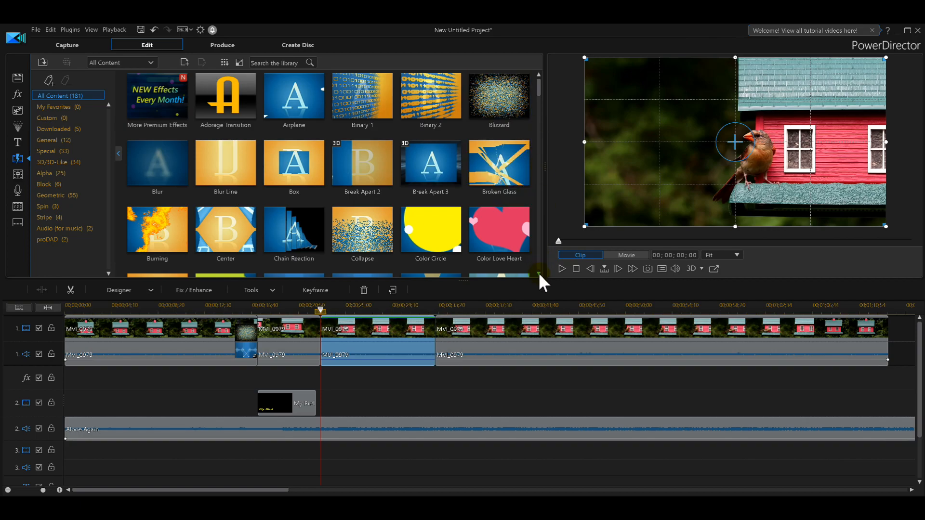
scroll(538, 272, "down", 3)
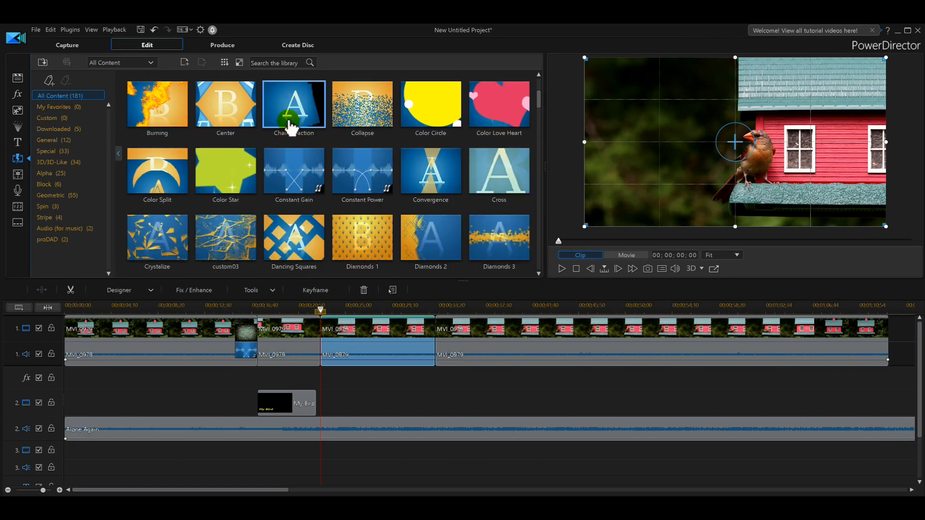
left_click_drag(291, 126, 299, 335)
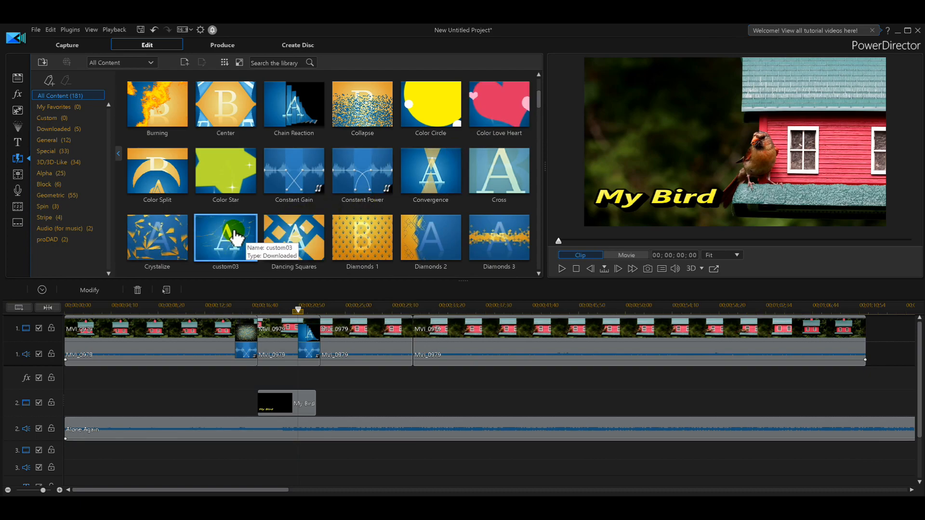
Step: Try the Crystalize transition before the last MVI_0979 clip and play the movie from about 12 seconds
left_click_drag(158, 239, 405, 340)
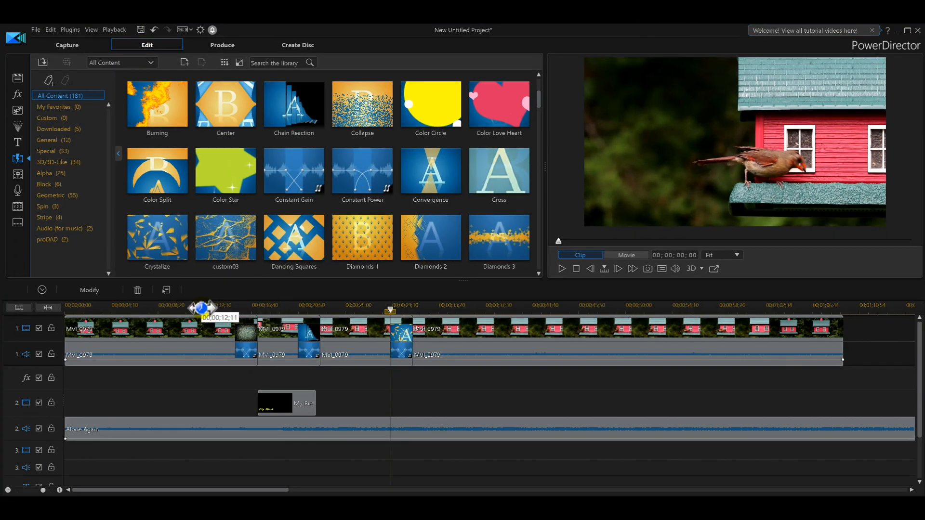
left_click(203, 307)
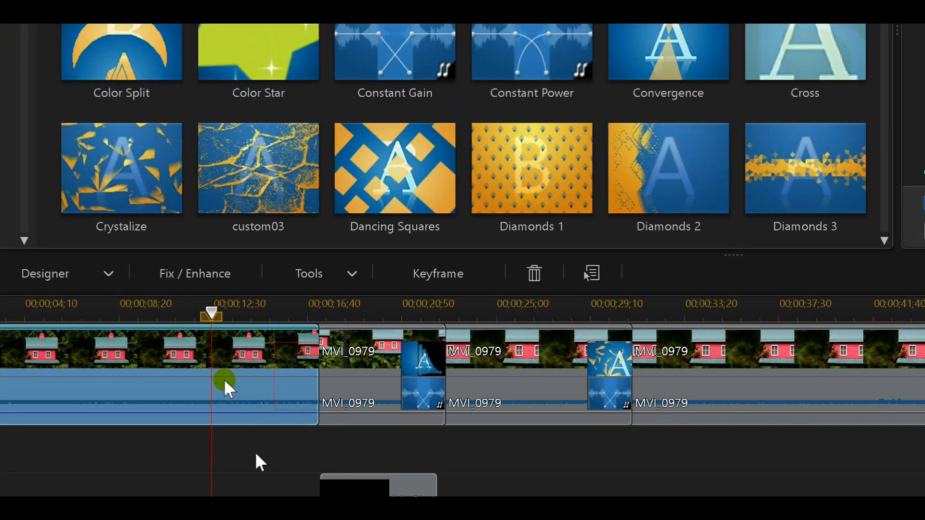
left_click(256, 455)
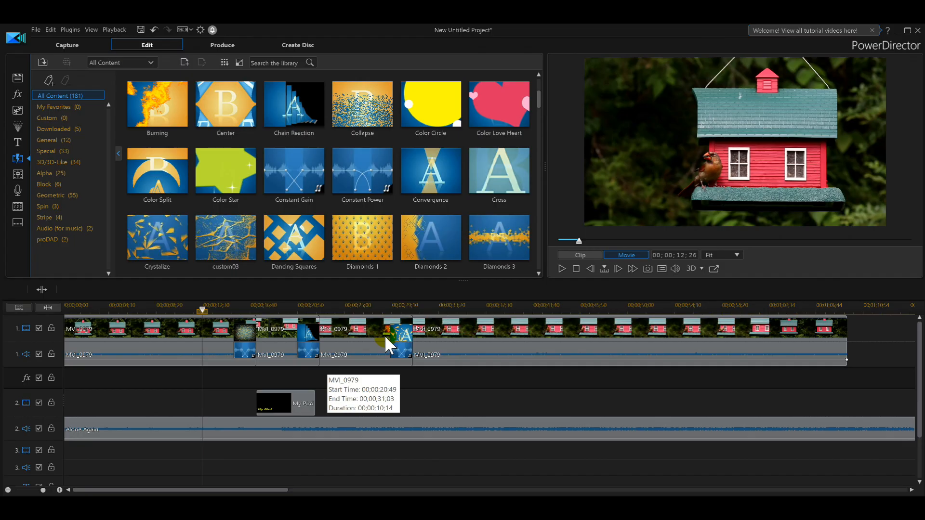
left_click(565, 269)
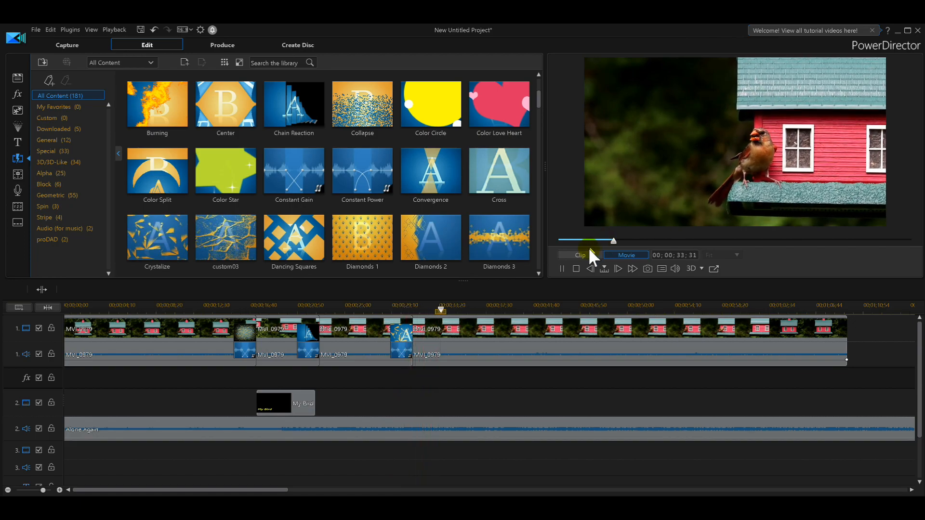
left_click(561, 269)
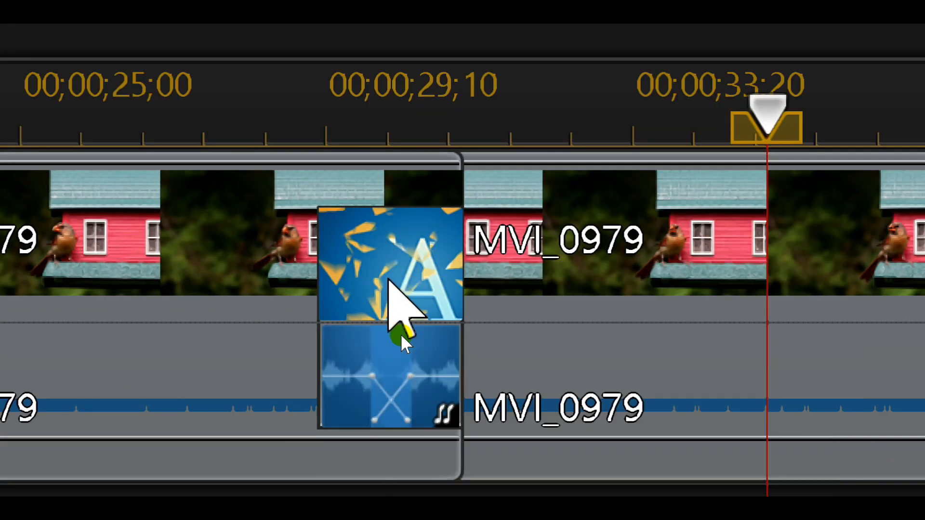
Step: Replace the Crystalize transition before the last MVI_0979 clip with the Digital Transition Bre effect
left_click(401, 336)
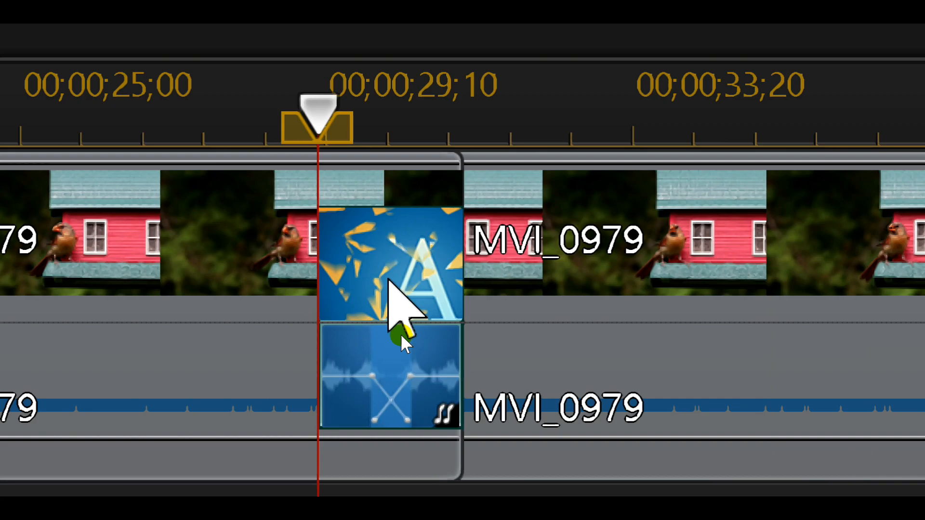
key("Delete")
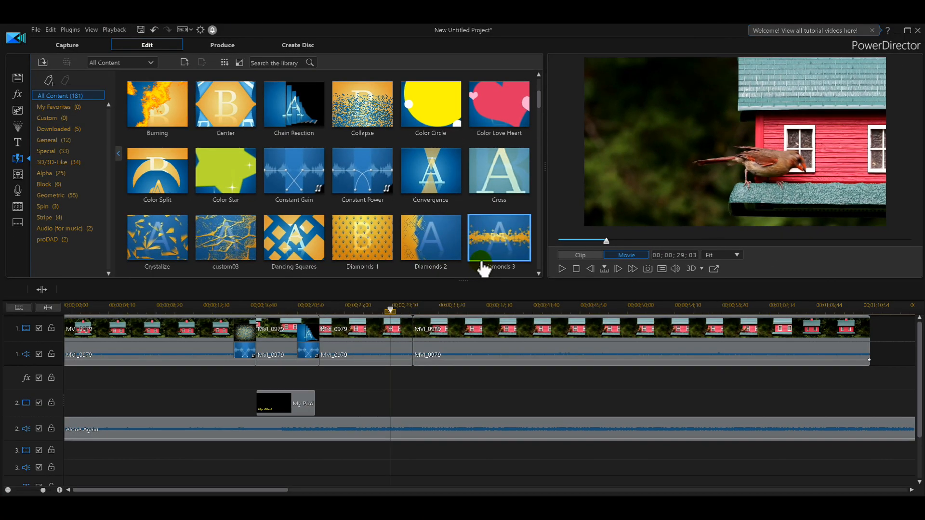
left_click(605, 118)
left_click_drag(537, 100, 540, 123)
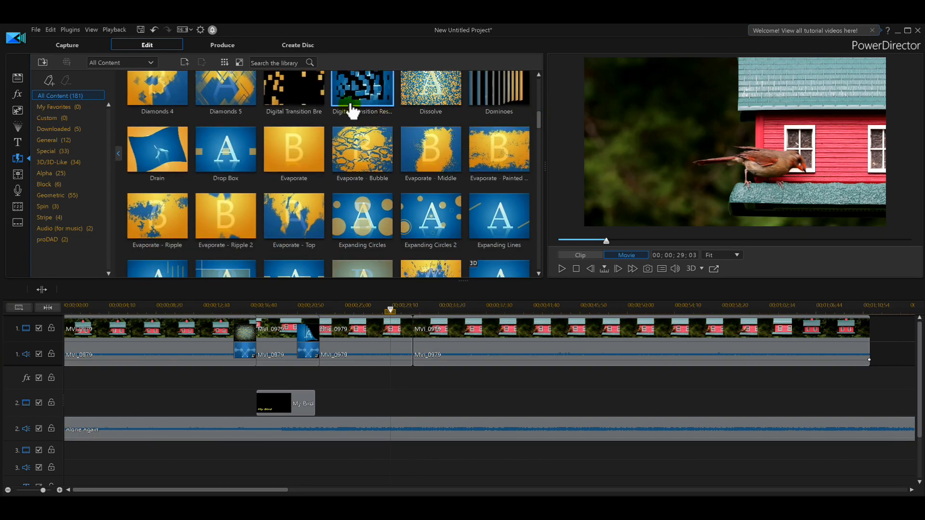
left_click_drag(316, 101, 406, 337)
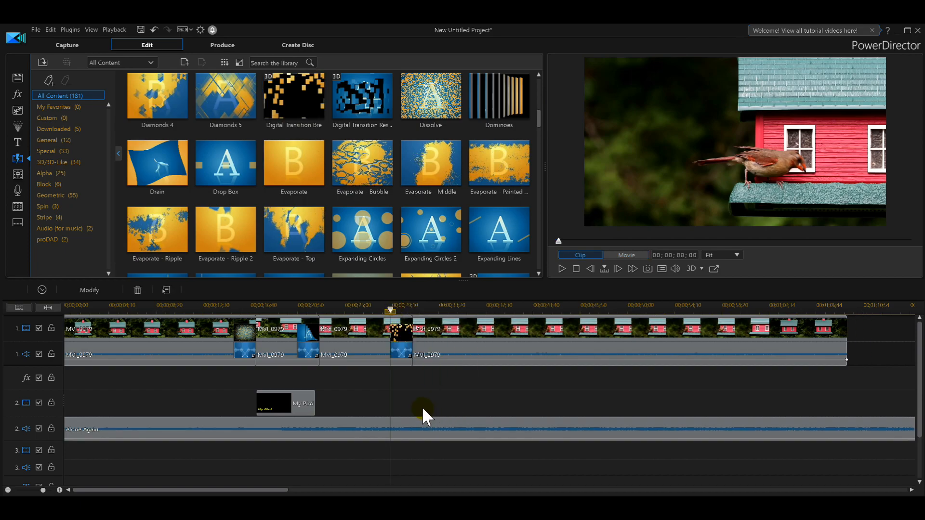
Step: Play the movie from about 28 seconds through the last transition and pause it
left_click(377, 309)
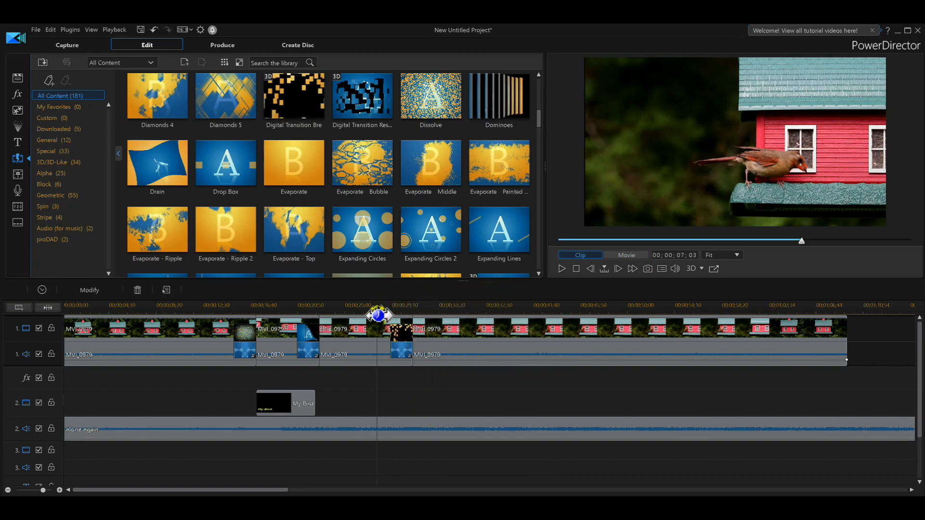
left_click(562, 267)
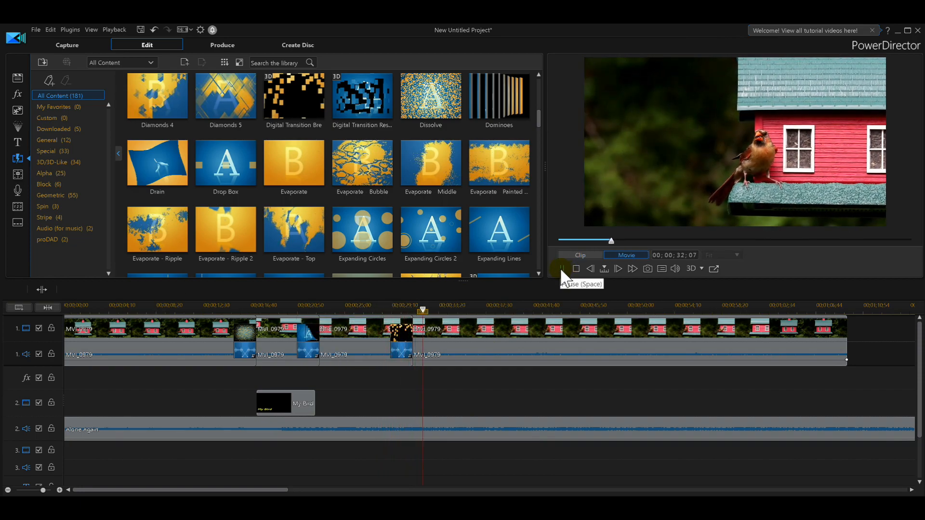
left_click(561, 268)
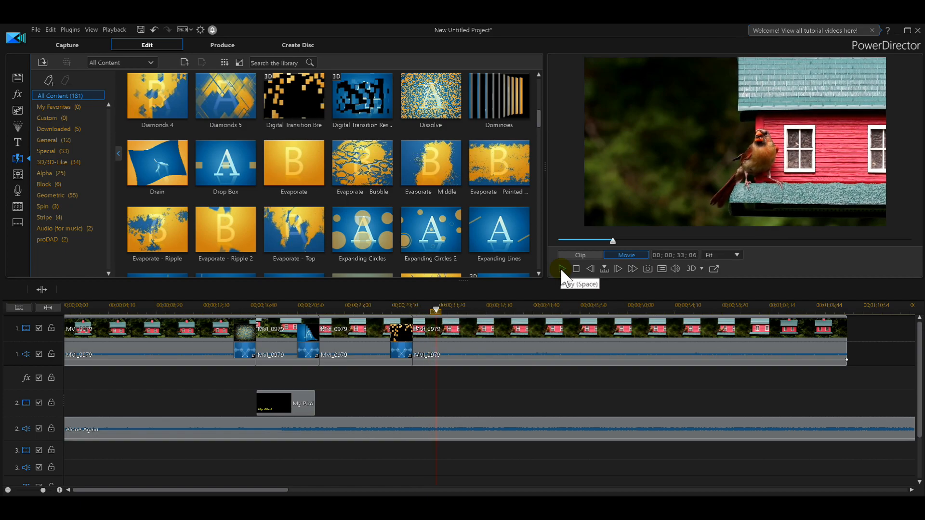
Step: Return to the media library and select the MVI_0979 clips and the music clip on the timeline to examine the sequence
left_click(17, 81)
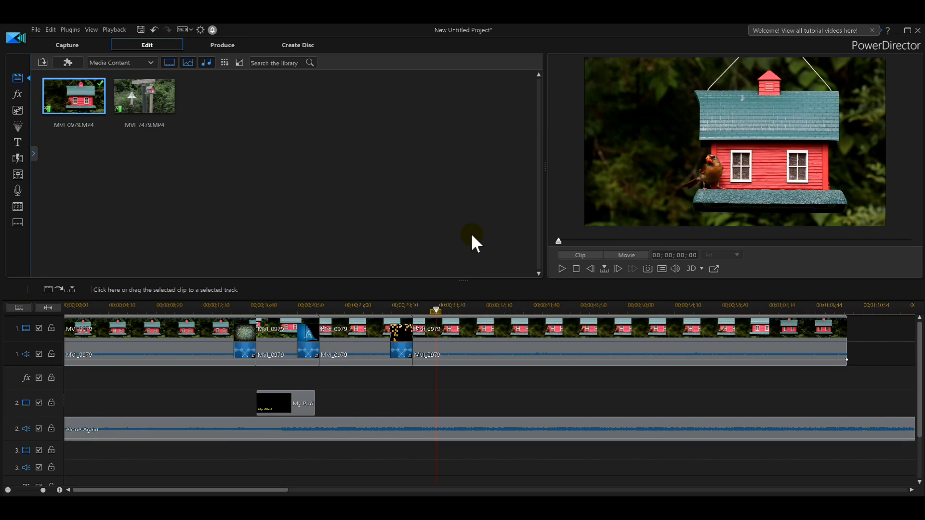
left_click(491, 334)
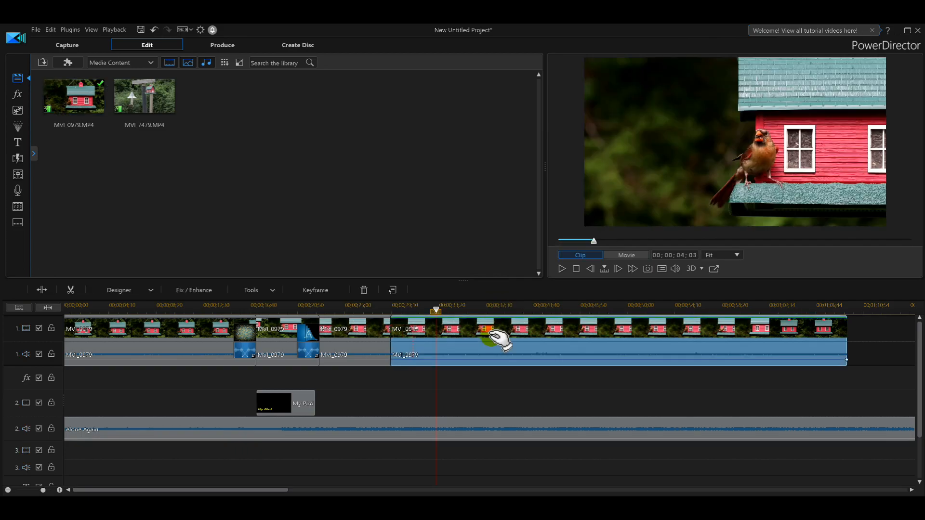
left_click(450, 424)
left_click(372, 353)
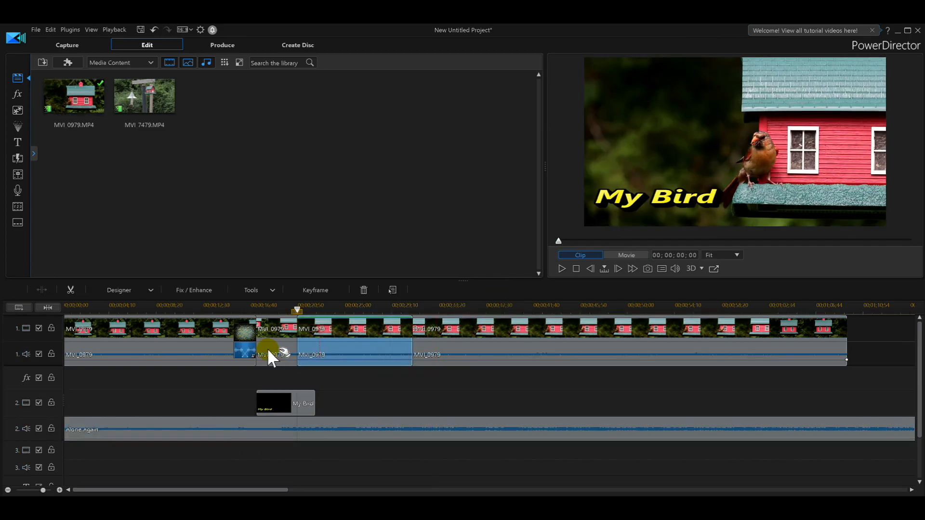
left_click(196, 343)
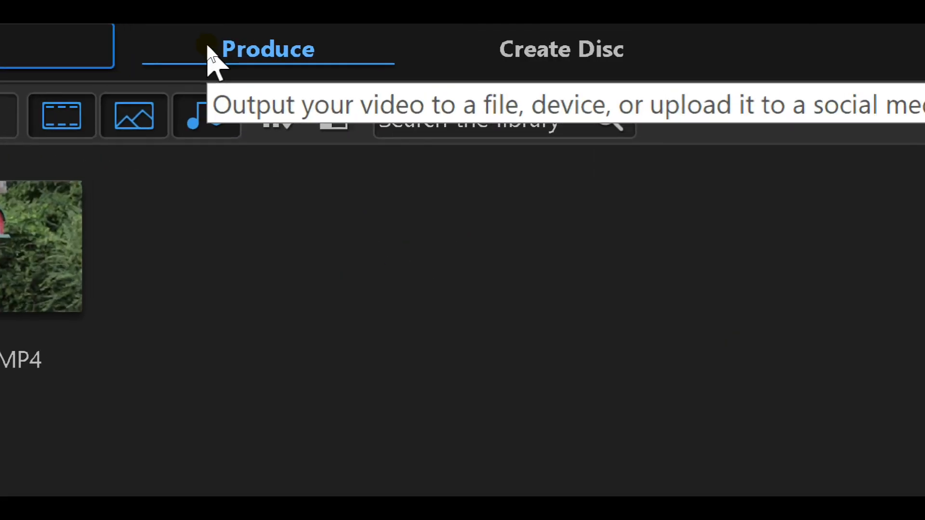
Step: Review the H.264 AVC production settings, including the MPEG-4 quality profiles and the export file name, and return to editing
left_click(265, 65)
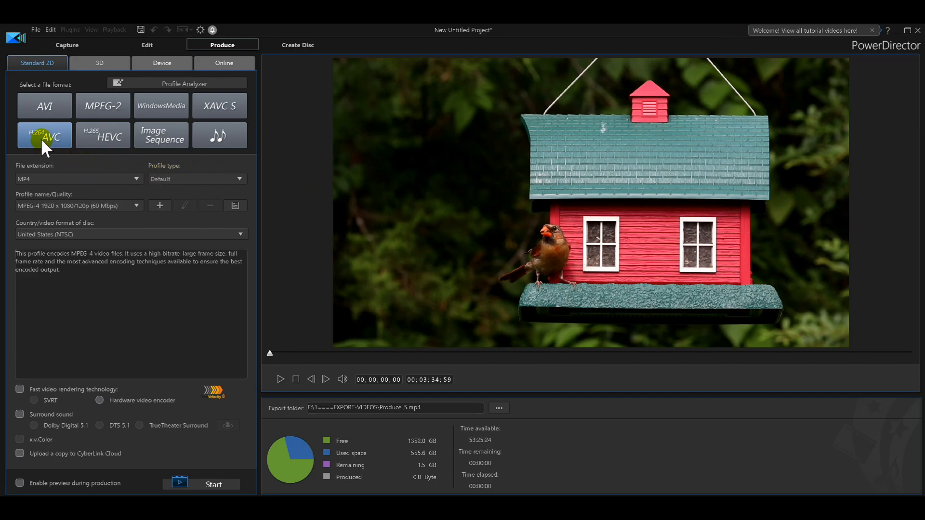
left_click(72, 205)
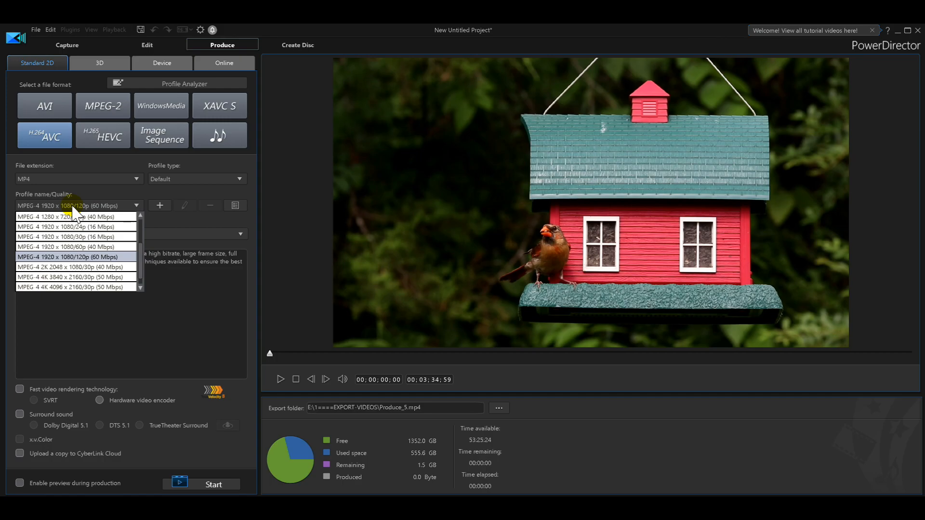
left_click(72, 206)
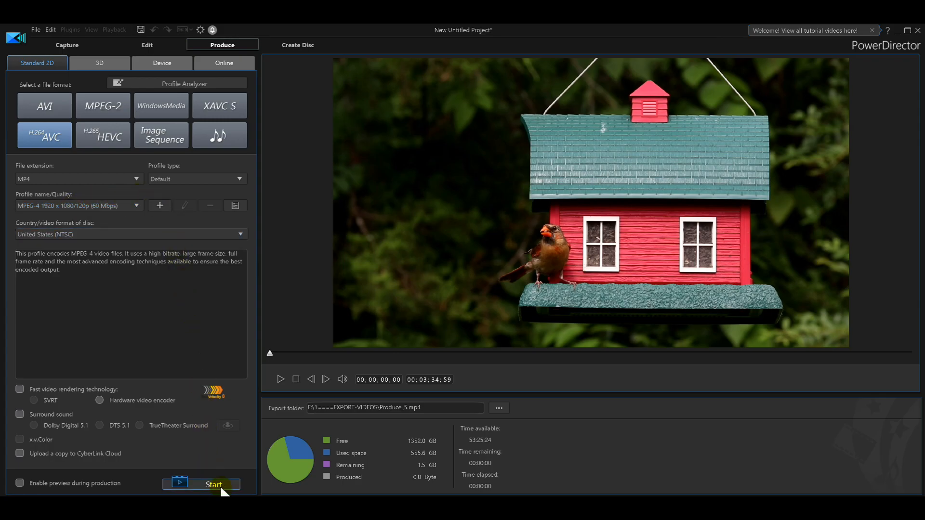
left_click_drag(382, 409, 419, 436)
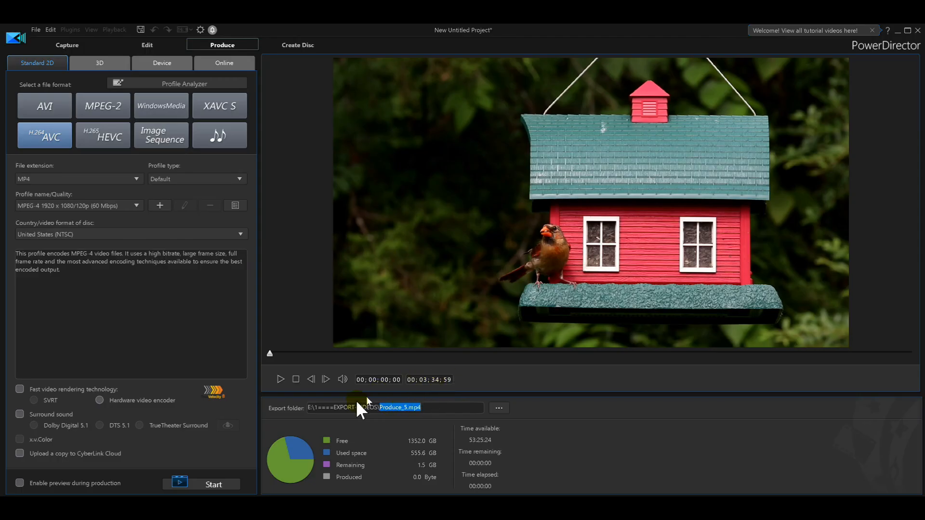
left_click(21, 385)
left_click(147, 45)
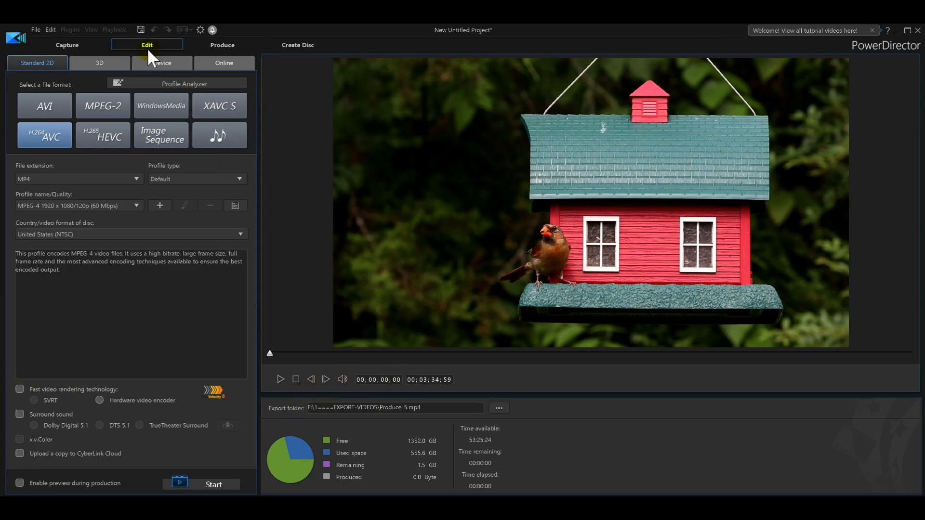